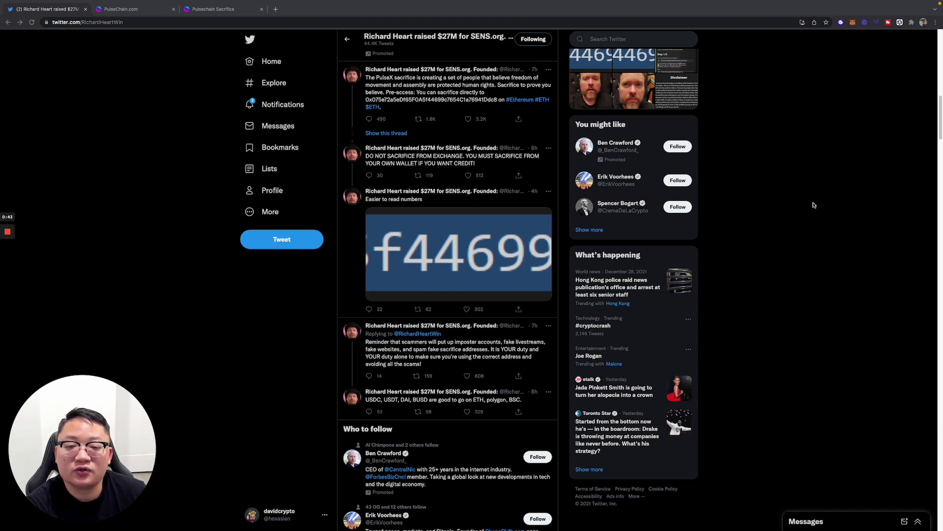
Step: Copy the PulseX sacrifice address from the first tweet on Richard Heart's timeline
left_click(497, 101)
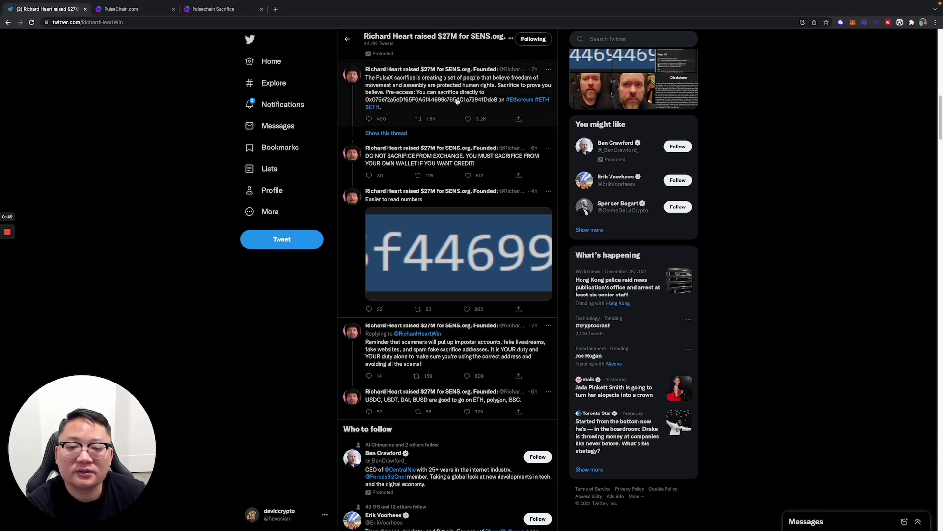
left_click_drag(497, 101, 366, 102)
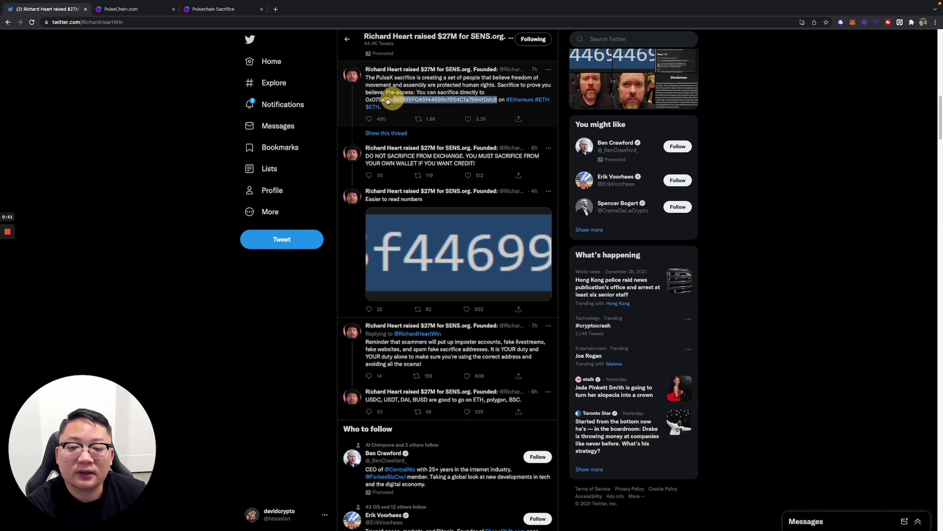
right_click(474, 101)
left_click(489, 110)
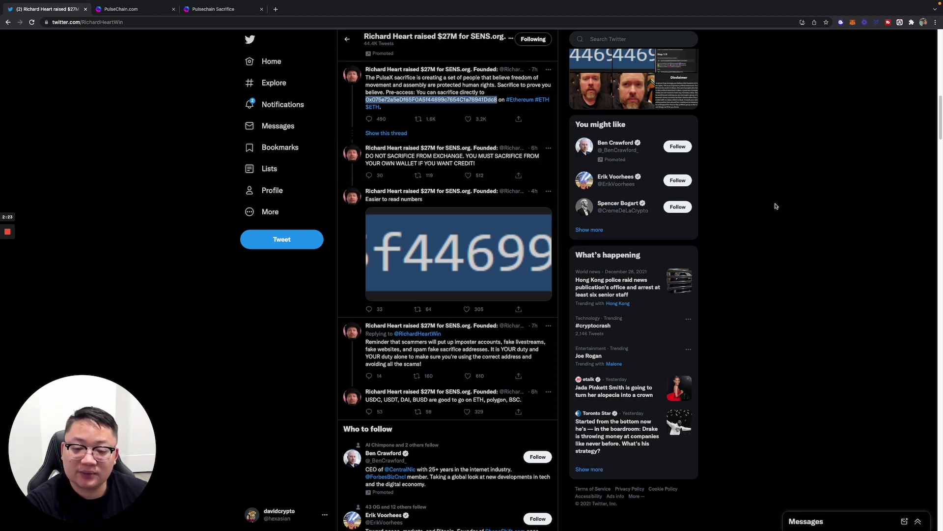
scroll(776, 205, "down", 1)
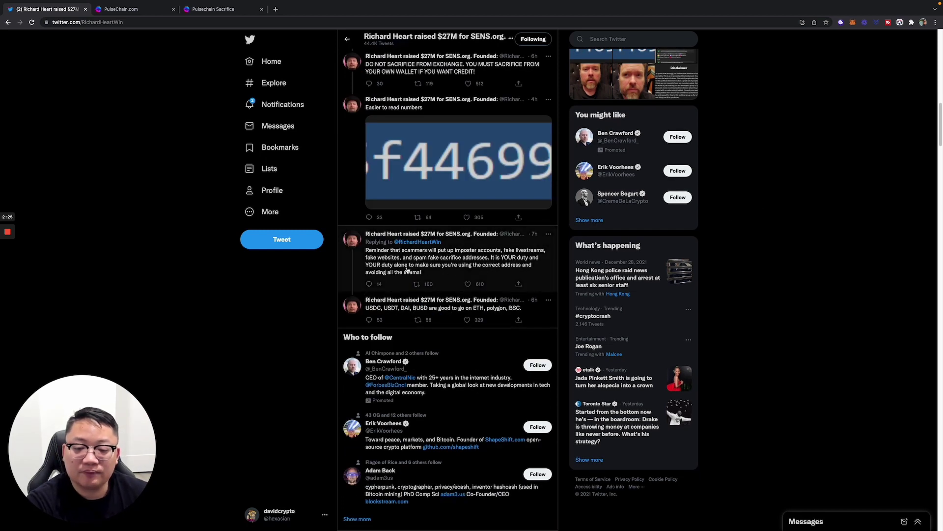
scroll(407, 271, "down", 1)
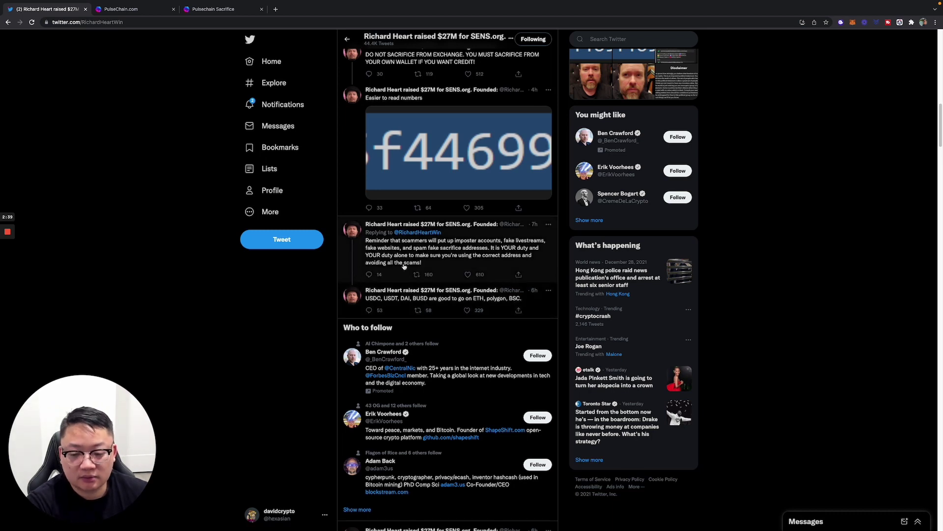
scroll(404, 253, "down", 2)
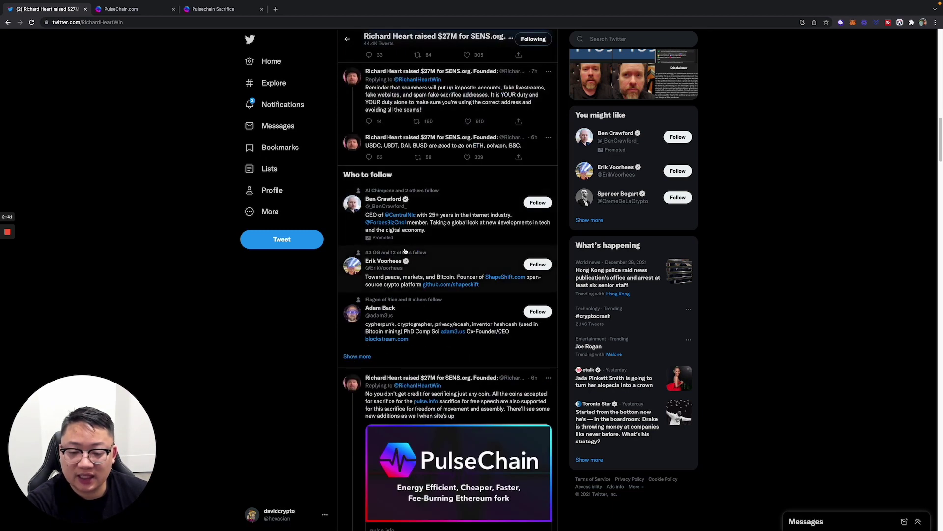
scroll(442, 265, "down", 2)
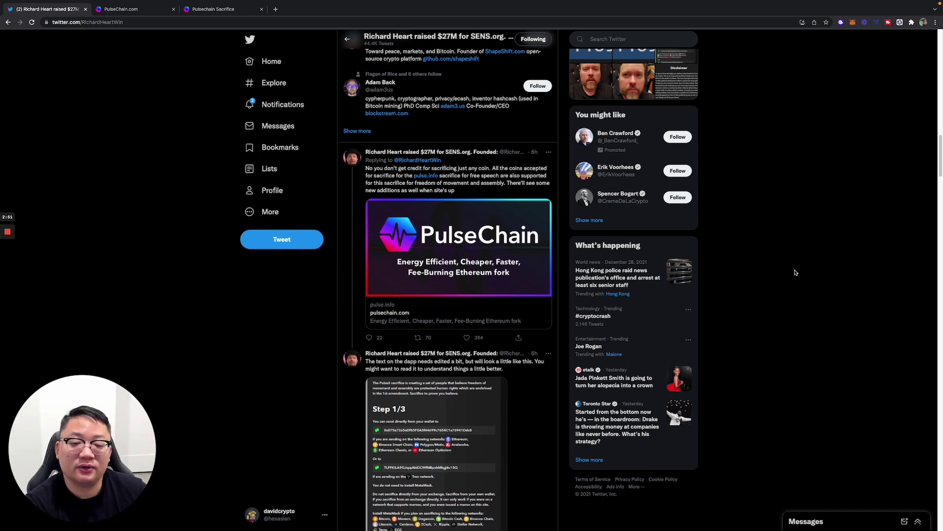
scroll(795, 273, "down", 3)
scroll(795, 273, "down", 2)
scroll(795, 273, "up", 2)
scroll(796, 273, "up", 5)
scroll(797, 274, "up", 5)
scroll(797, 275, "up", 2)
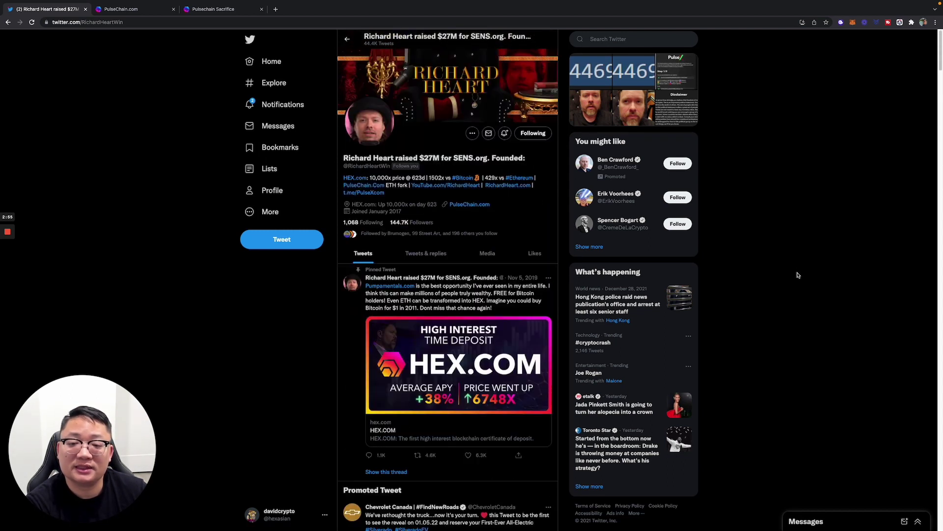
scroll(797, 275, "down", 6)
scroll(797, 275, "down", 1)
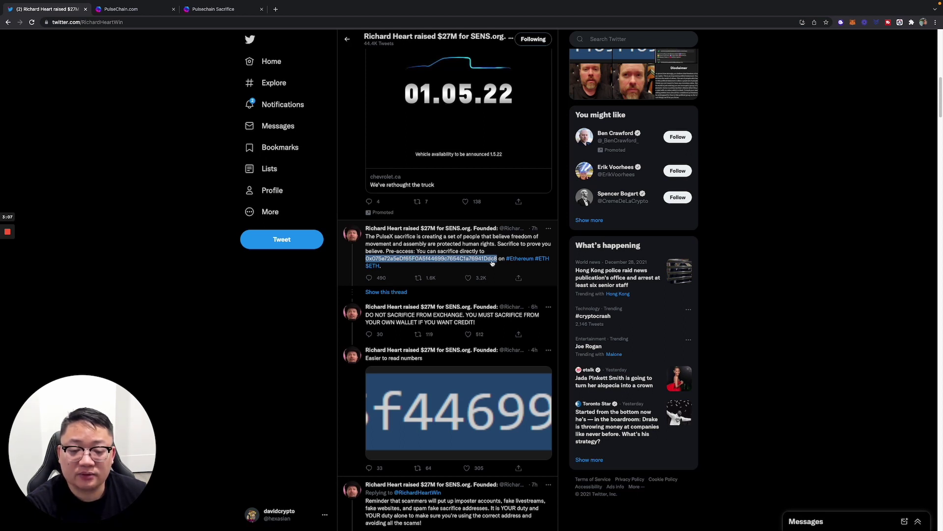
Step: Copy the highlighted sacrifice address from the PulseX tweet a second time
right_click(492, 263)
left_click(508, 266)
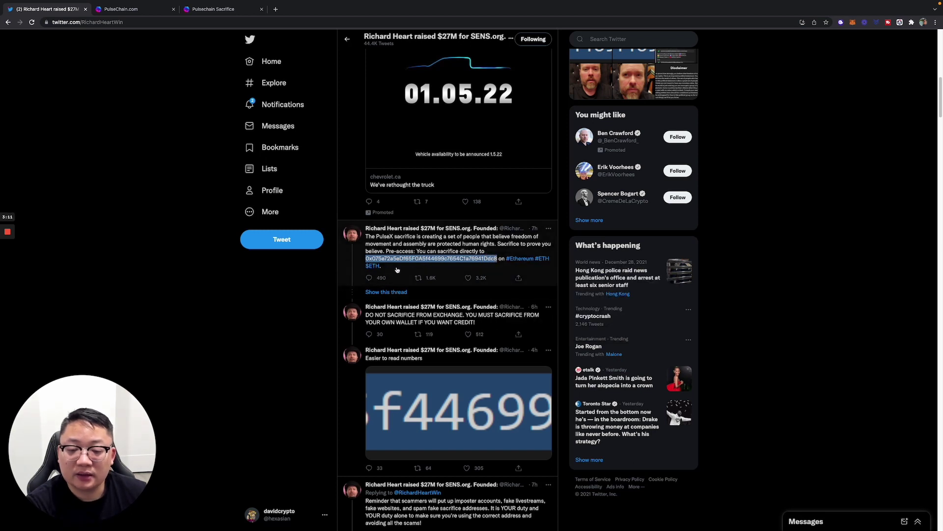
left_click(385, 291)
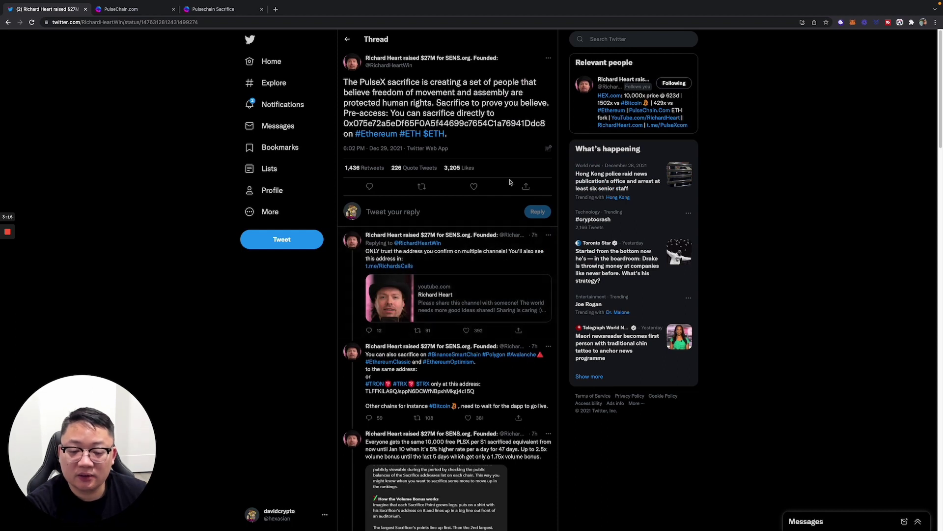
scroll(516, 188, "down", 3)
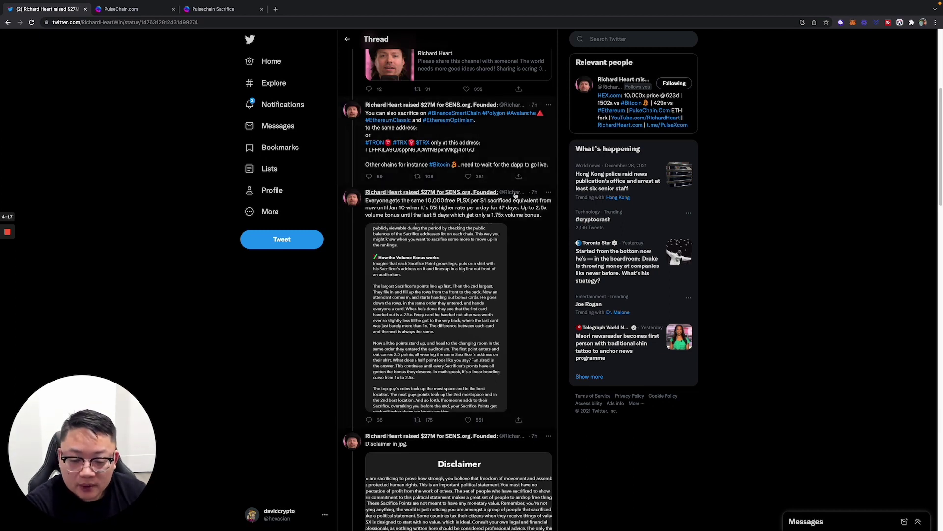
scroll(504, 207, "down", 2)
scroll(502, 235, "down", 1)
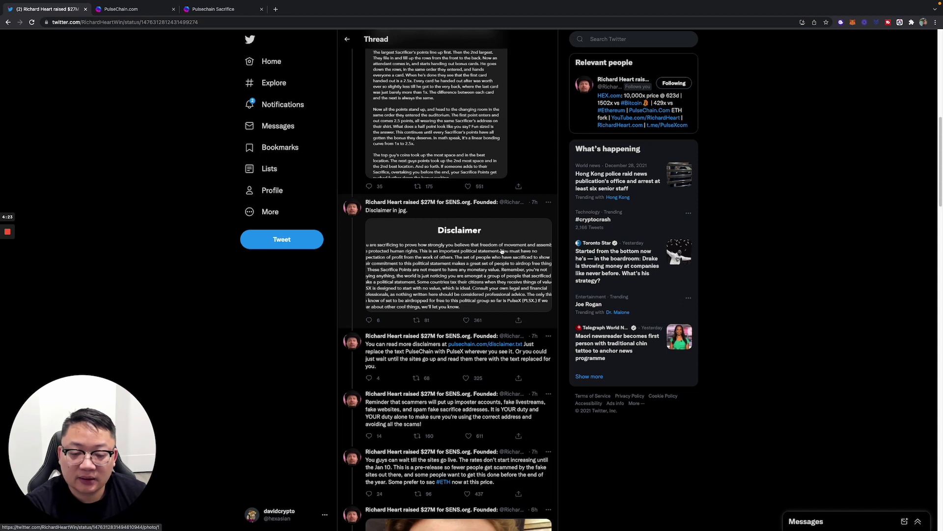
scroll(502, 252, "up", 1)
scroll(502, 251, "down", 3)
scroll(502, 252, "down", 1)
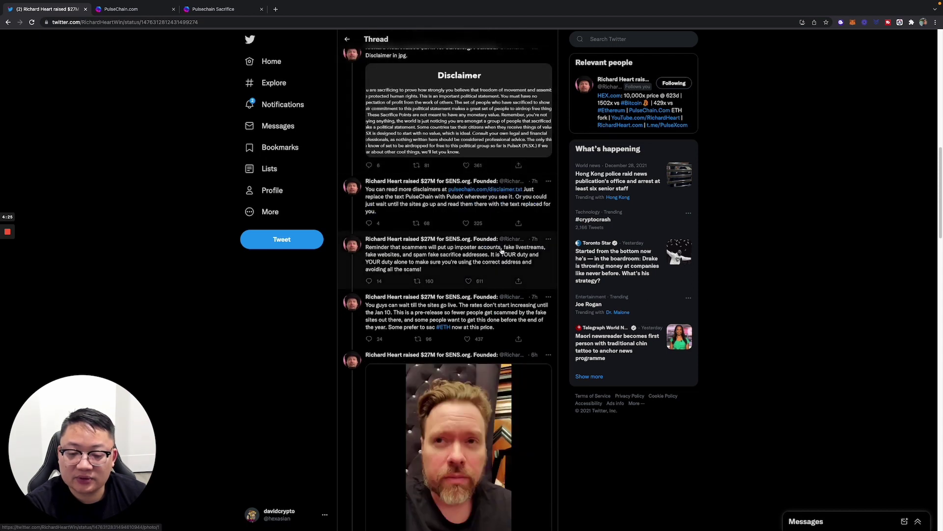
scroll(502, 251, "up", 2)
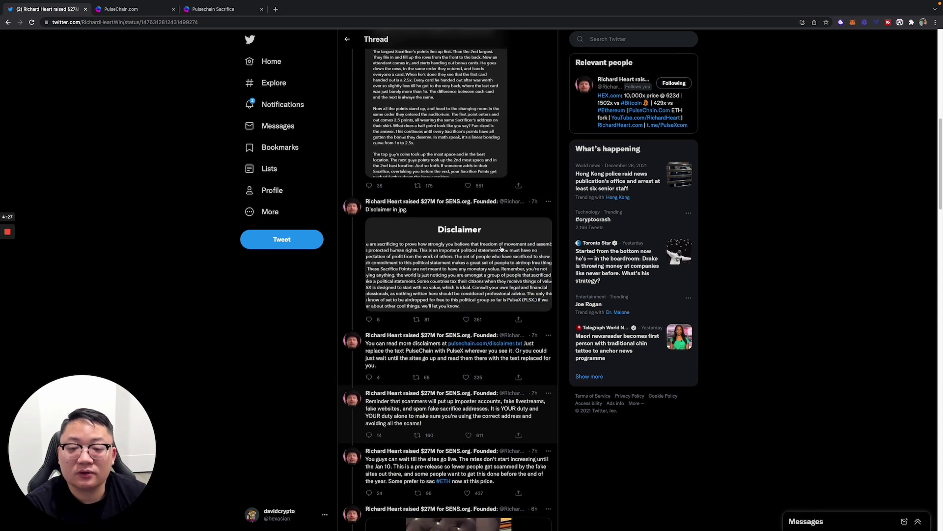
scroll(502, 251, "up", 10)
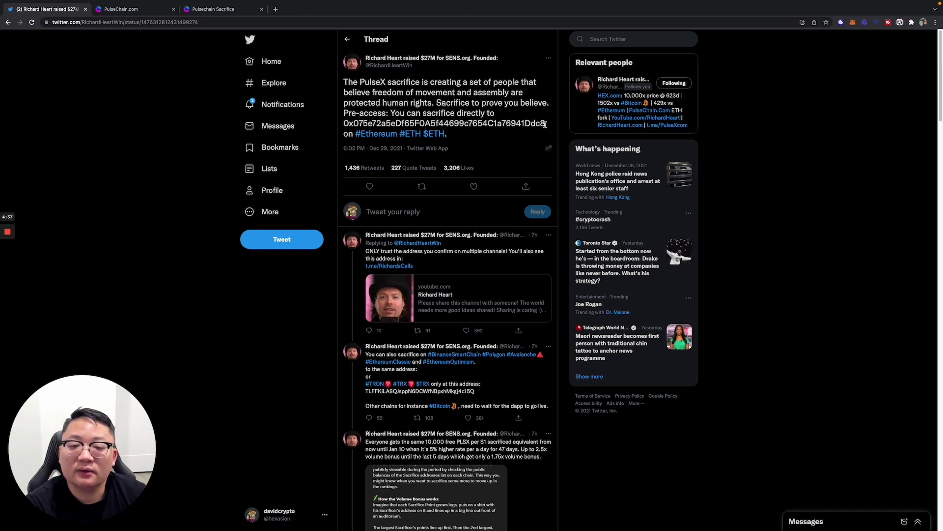
Step: Paste the copied address into Twitter search to compare it with the tweet
right_click(606, 42)
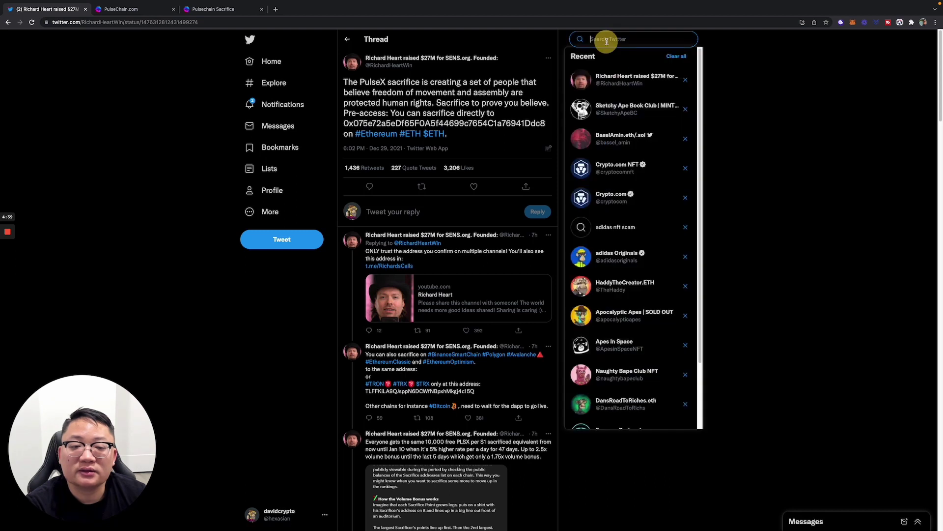
left_click(645, 94)
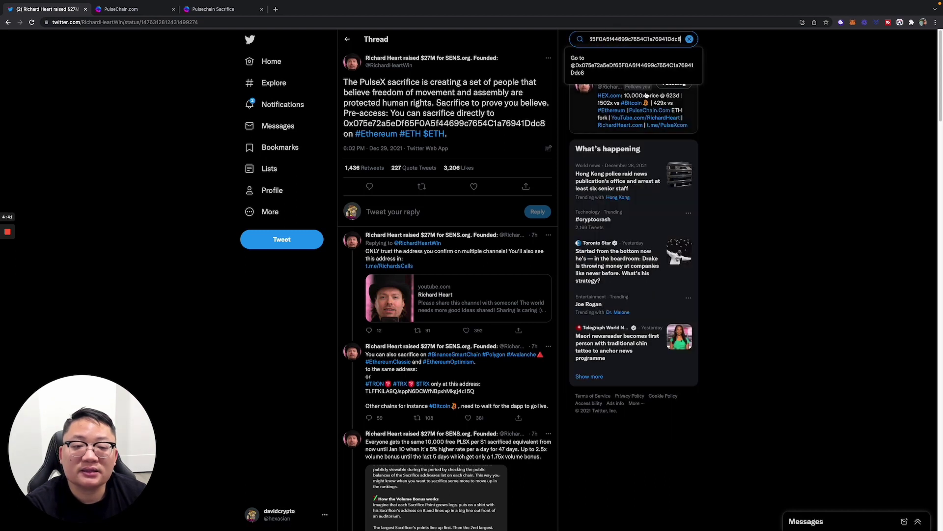
left_click(796, 147)
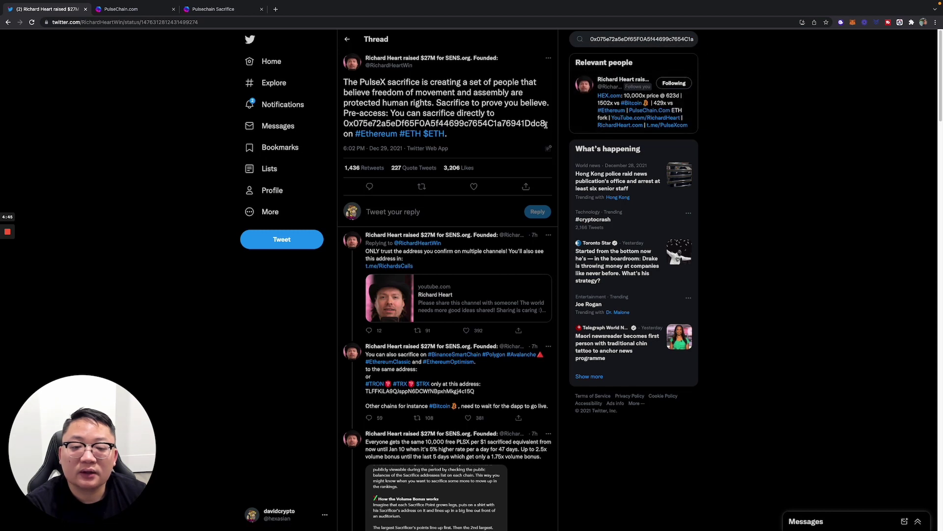
Step: Copy the sacrifice address from the thread's main tweet, then bring up Pulse Sacrifice
left_click_drag(546, 123, 473, 127)
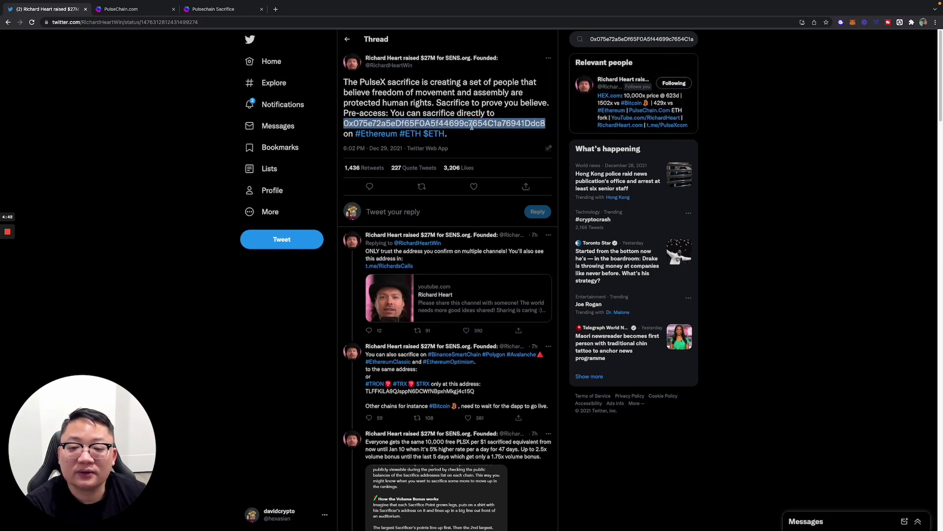
right_click(511, 123)
left_click(532, 131)
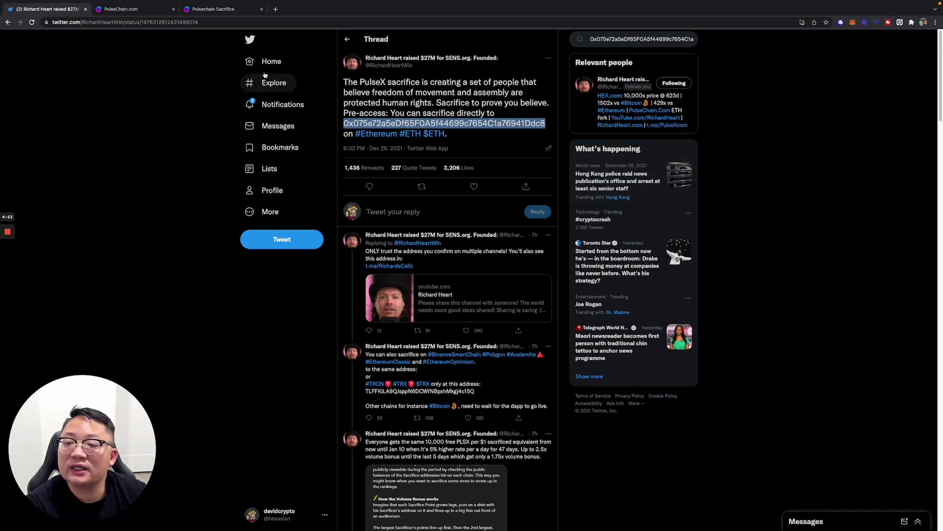
left_click(215, 9)
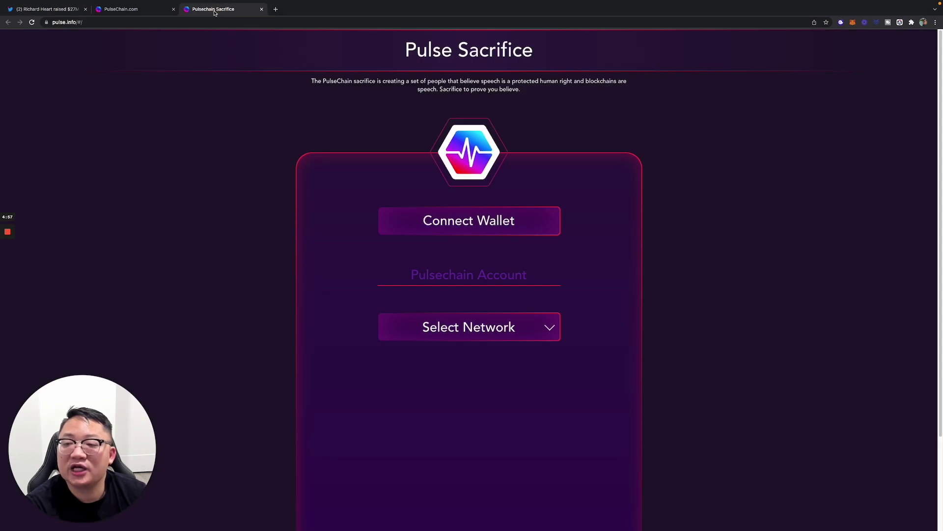
Step: Connect MetaMask on Pulse Sacrifice and select Ethereum as the sacrifice network
left_click(520, 230)
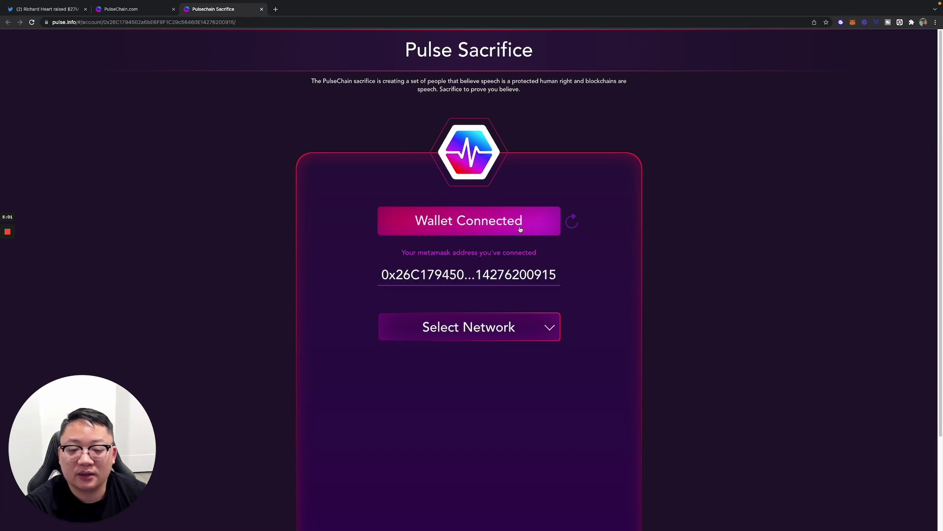
left_click(524, 329)
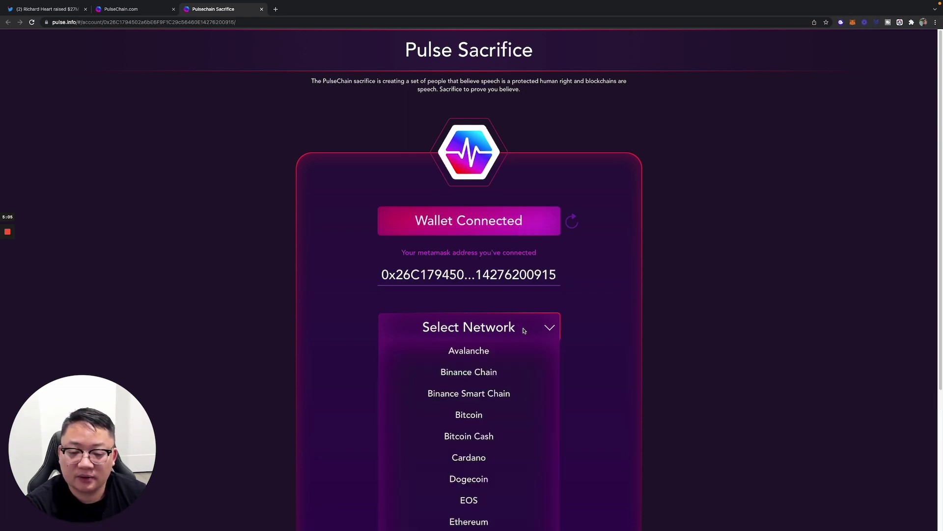
scroll(490, 402, "down", 1)
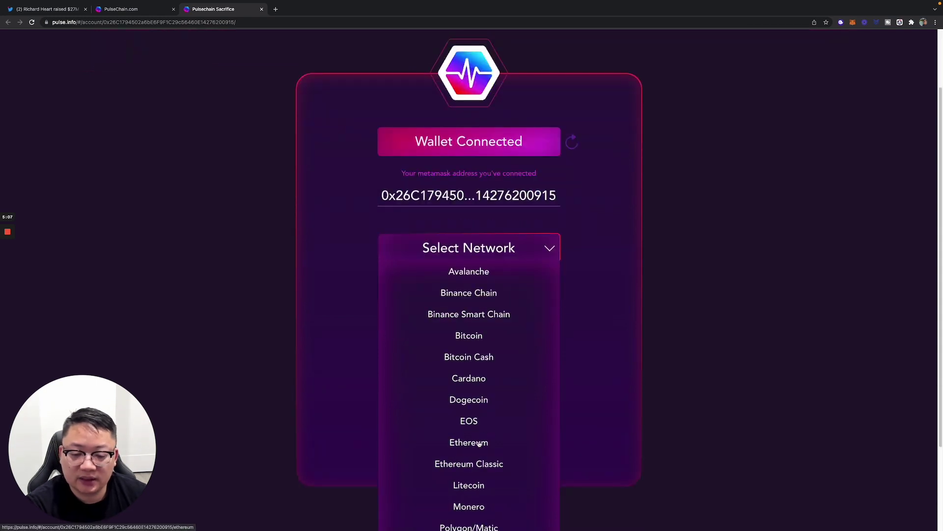
left_click(479, 443)
scroll(647, 333, "down", 2)
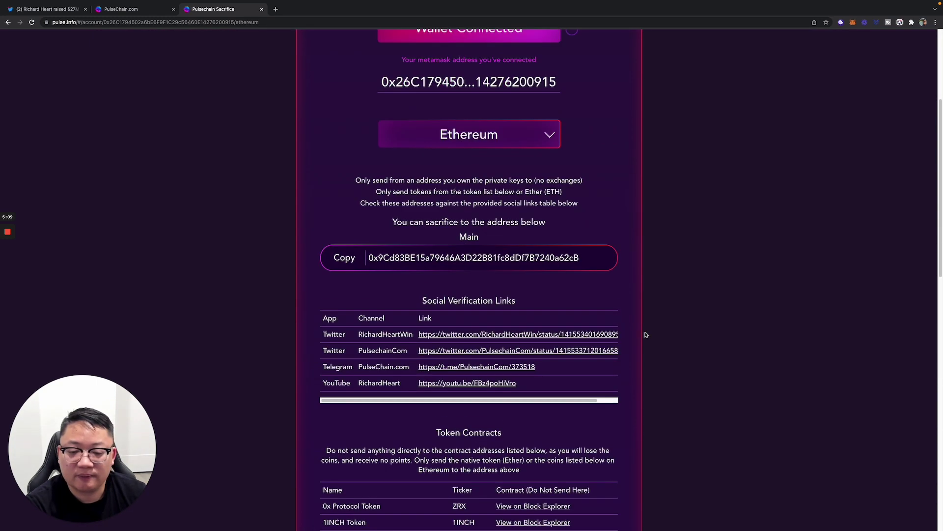
scroll(722, 340, "down", 1)
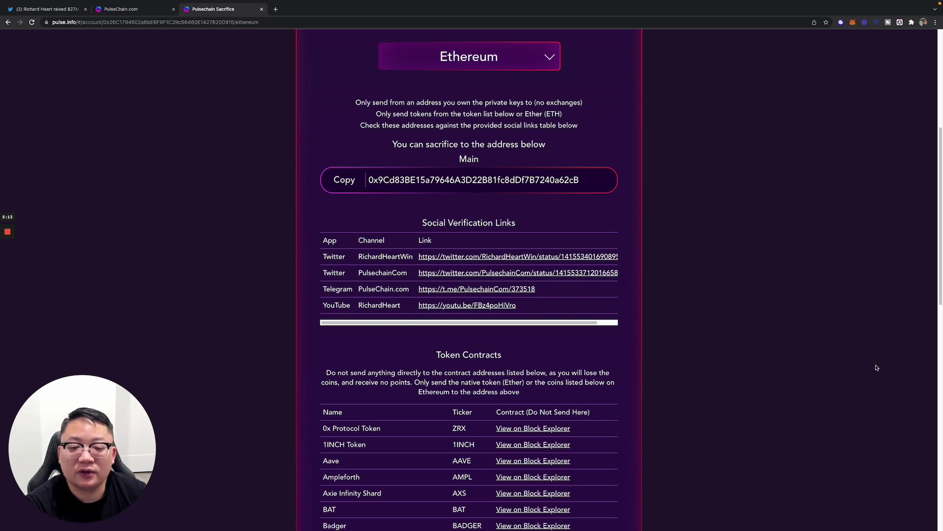
Step: Paste the copied Ddc8 sacrifice address into the browser address bar for comparison
left_click(261, 23)
right_click(262, 22)
left_click(302, 79)
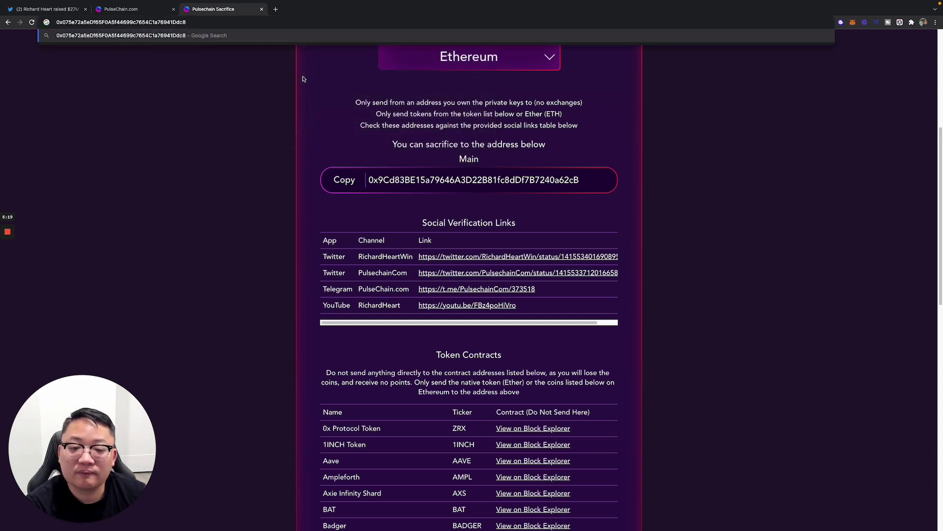
left_click(693, 143)
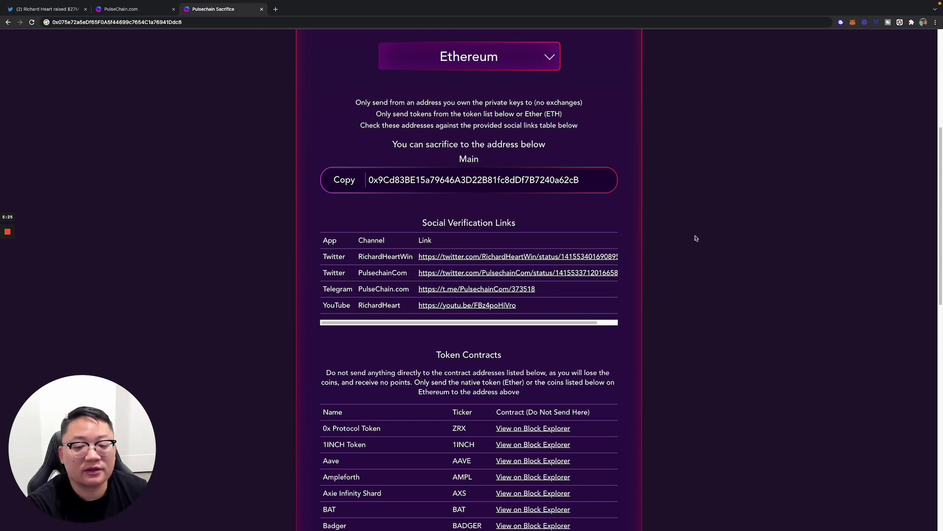
scroll(644, 244, "down", 1)
scroll(646, 246, "down", 2)
scroll(648, 249, "down", 1)
scroll(655, 254, "down", 2)
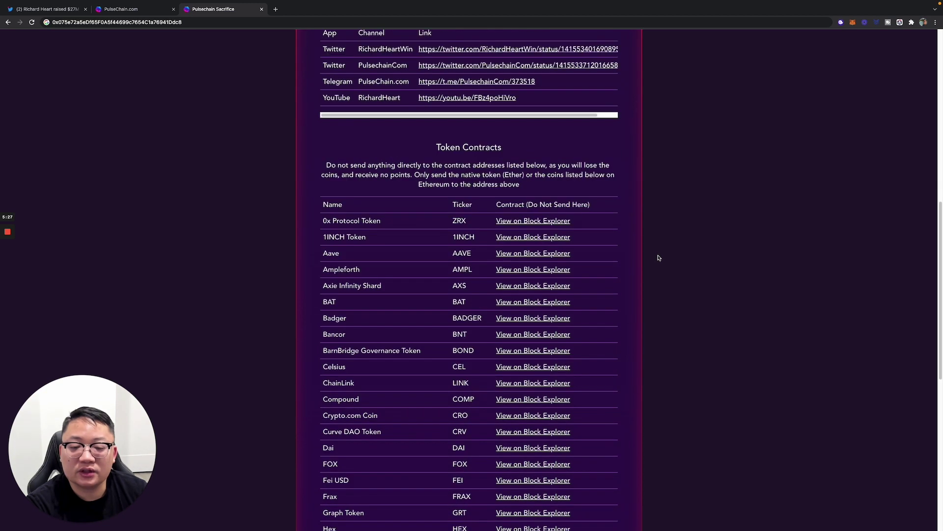
scroll(660, 257, "down", 1)
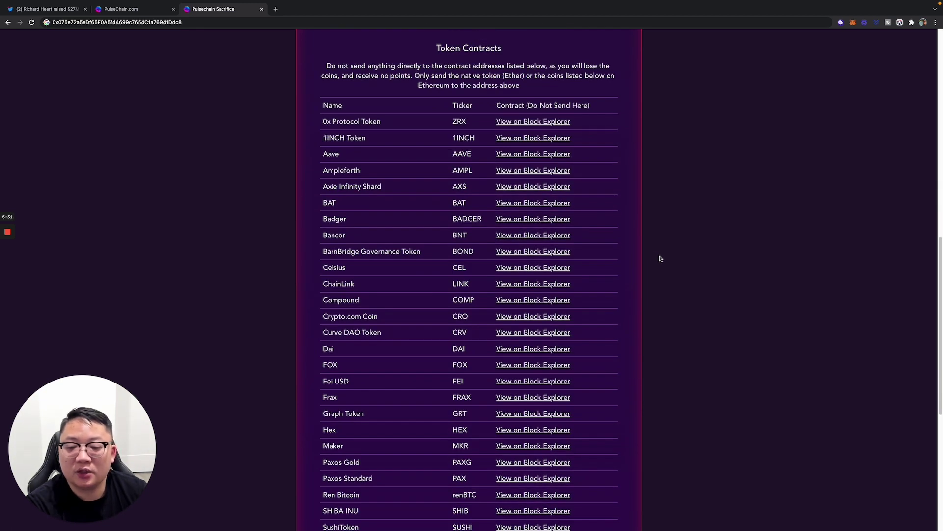
scroll(660, 258, "down", 1)
scroll(660, 259, "down", 1)
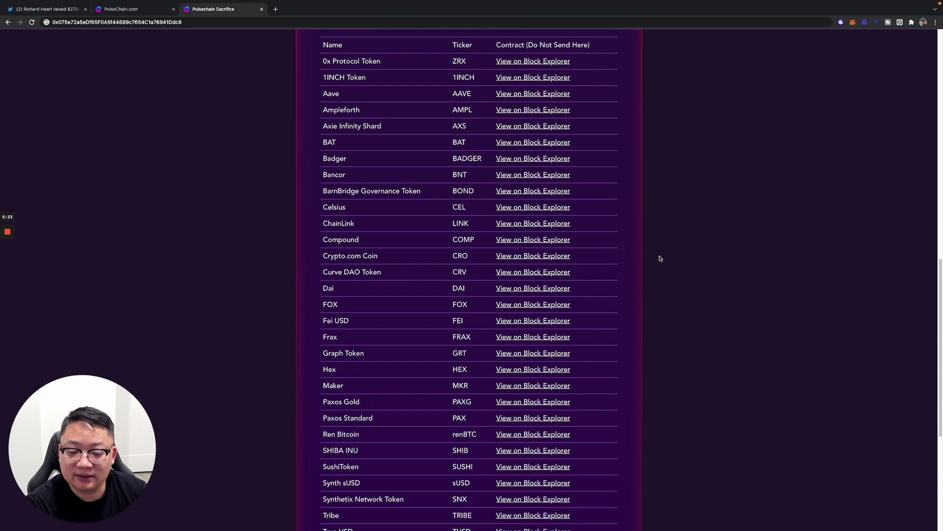
scroll(661, 259, "down", 1)
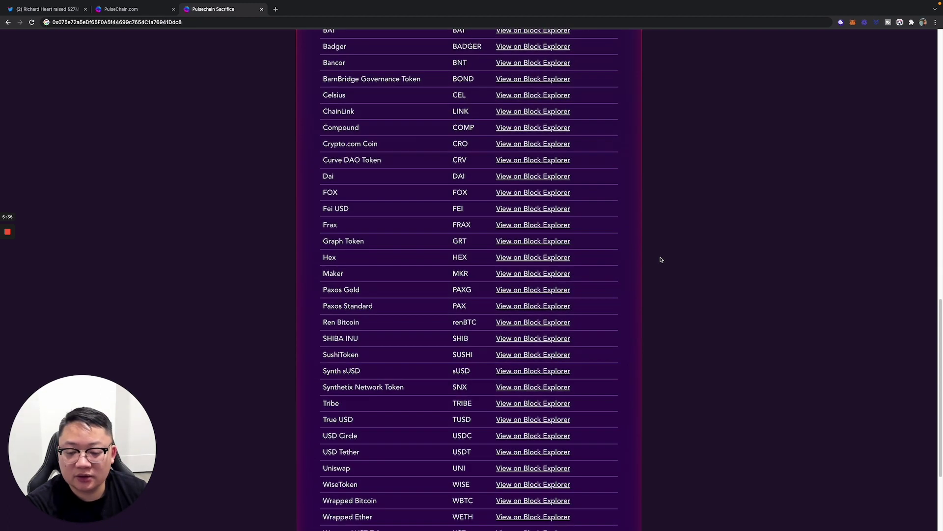
scroll(661, 259, "down", 1)
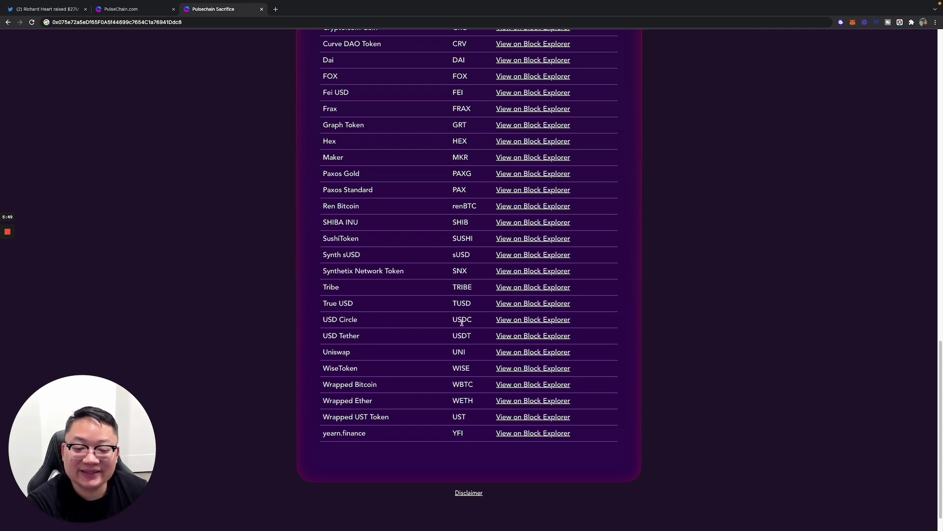
scroll(709, 343, "up", 2)
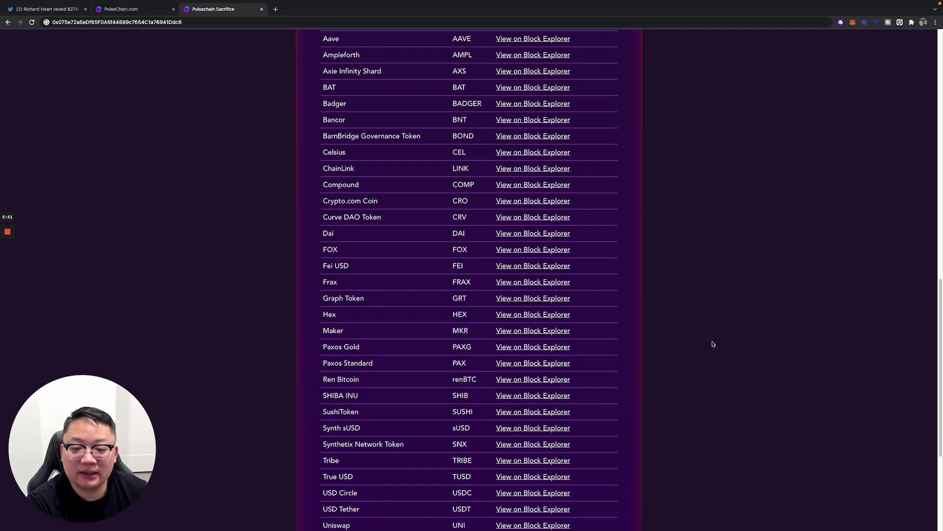
scroll(712, 344, "up", 10)
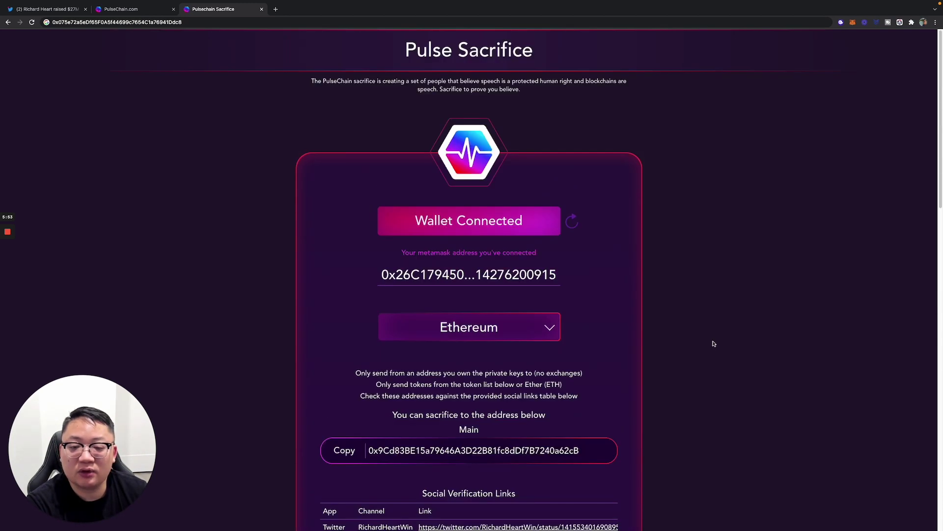
scroll(726, 346, "down", 1)
scroll(713, 339, "down", 2)
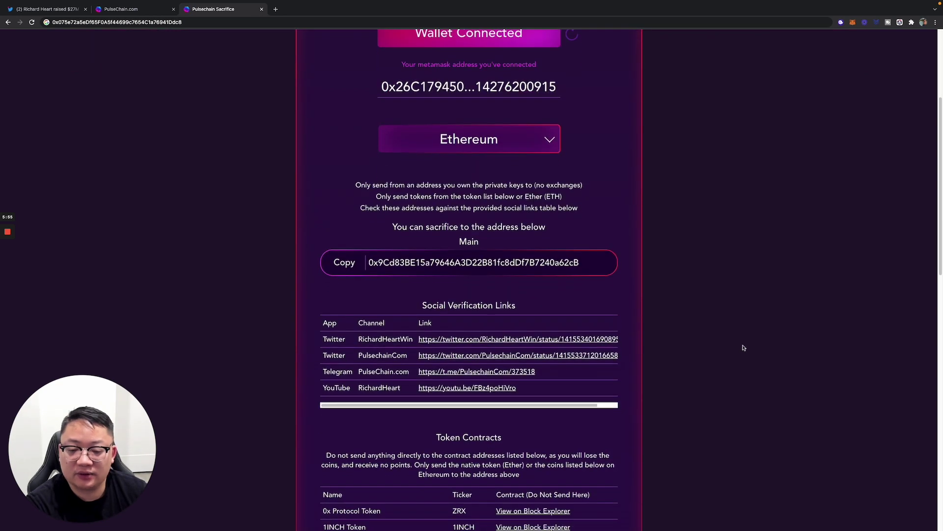
scroll(724, 332, "up", 2)
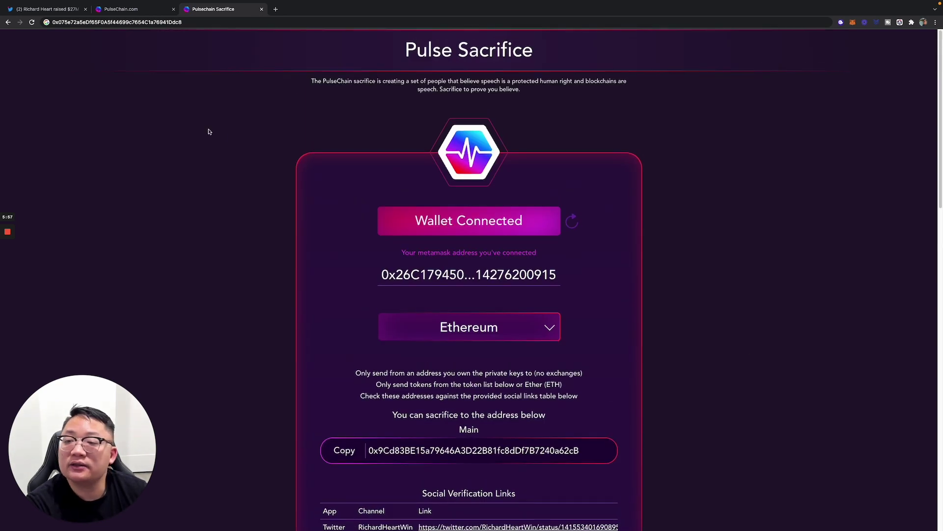
Step: Open the MetaMask wallet to view the 0.3656 ETH balance
left_click(853, 24)
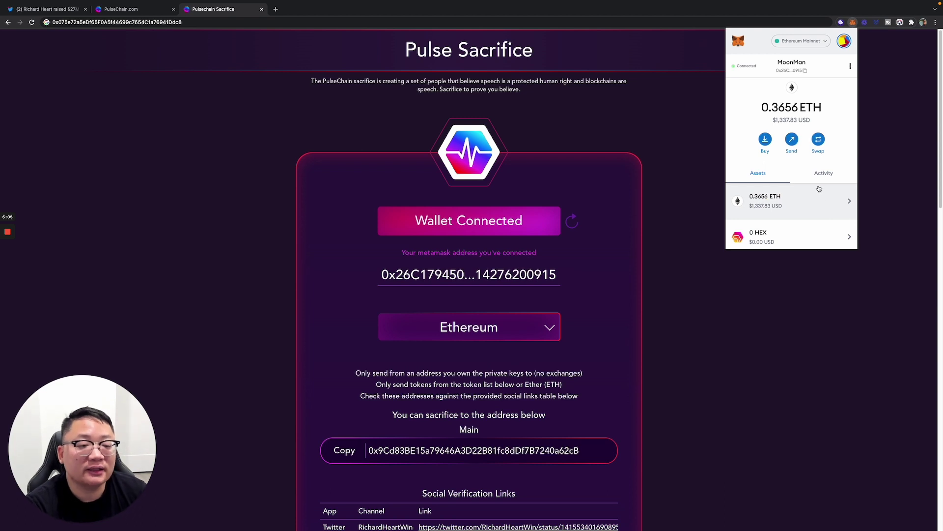
scroll(820, 191, "down", 1)
scroll(830, 184, "down", 3)
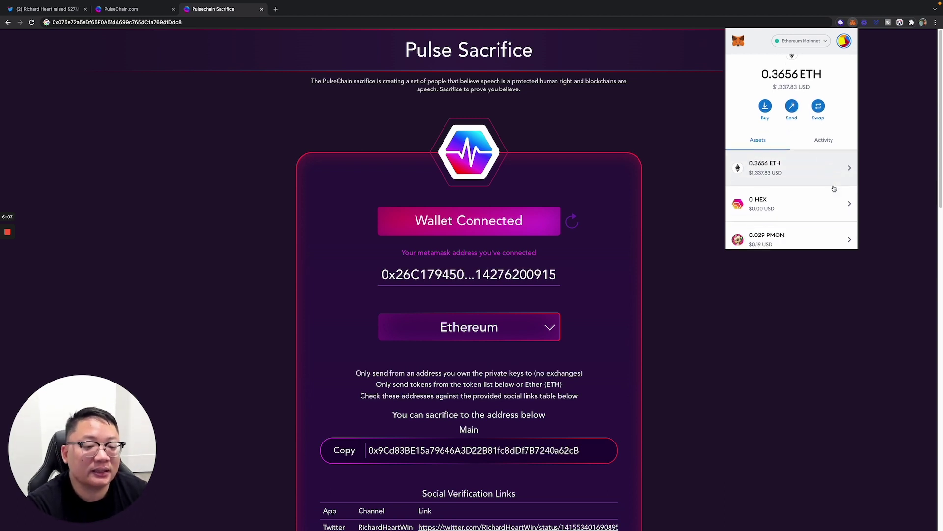
scroll(833, 189, "down", 3)
scroll(803, 192, "down", 3)
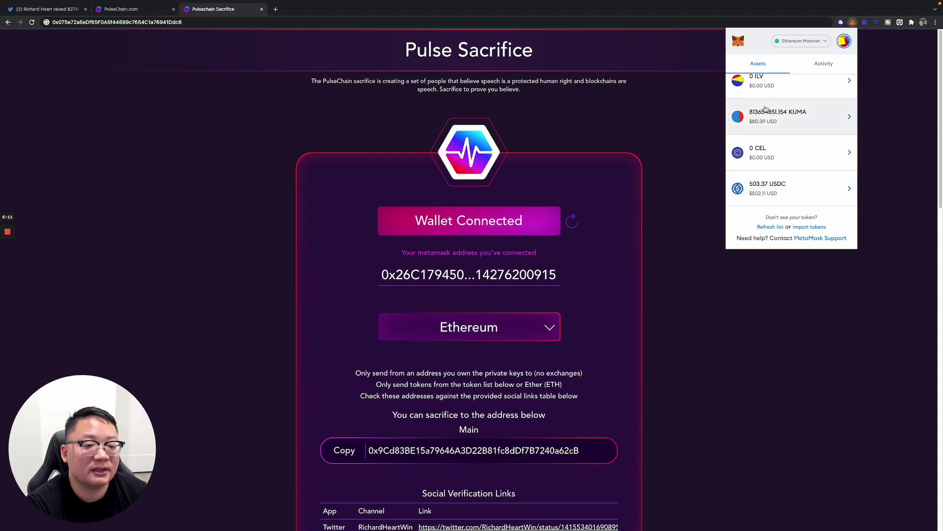
scroll(811, 143, "up", 5)
scroll(833, 178, "up", 3)
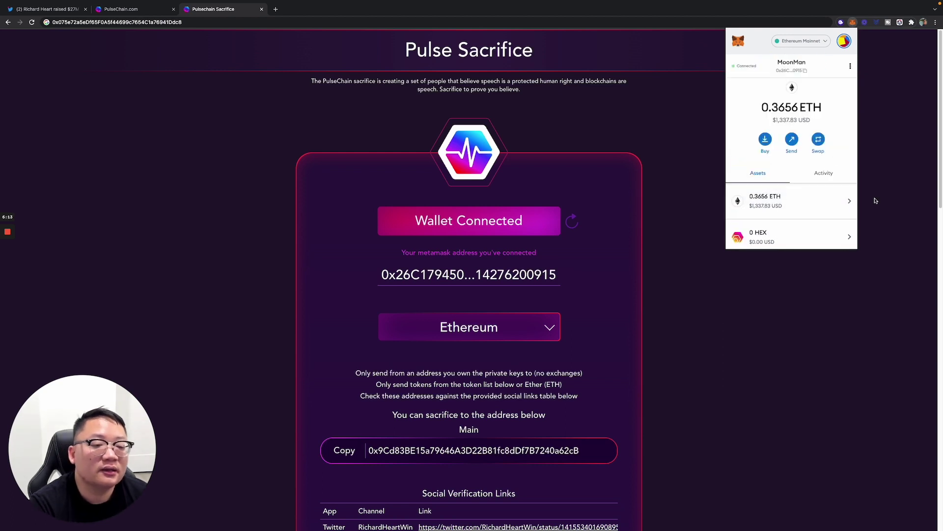
Step: Start a MetaMask send with the Ddc8 sacrifice address pasted as recipient
left_click(793, 140)
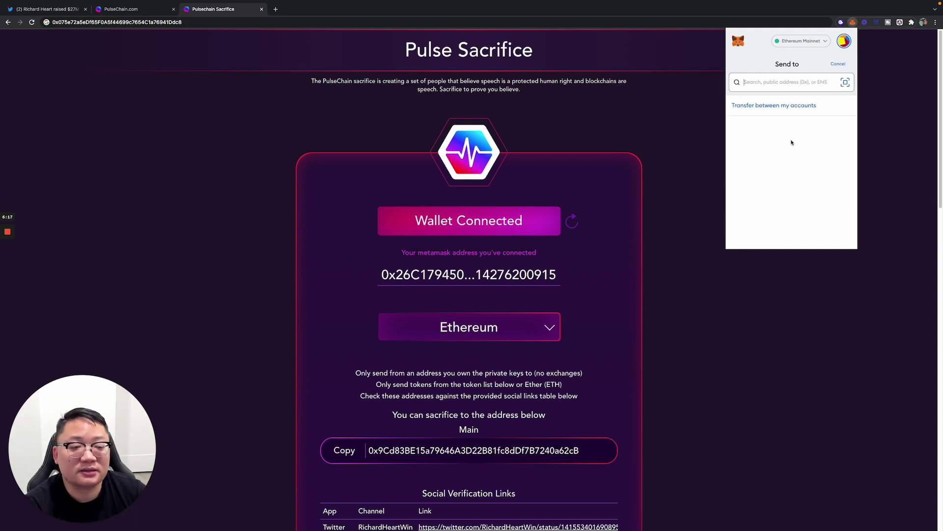
right_click(764, 81)
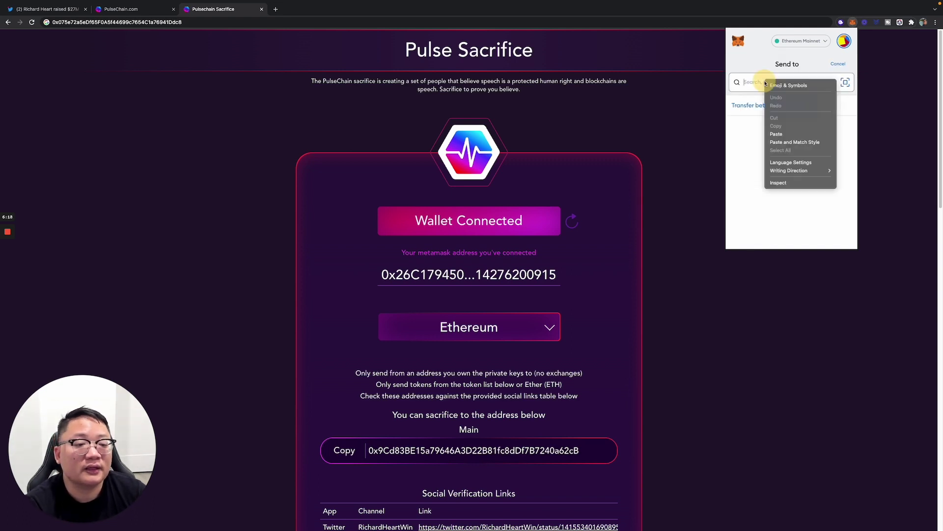
left_click(796, 133)
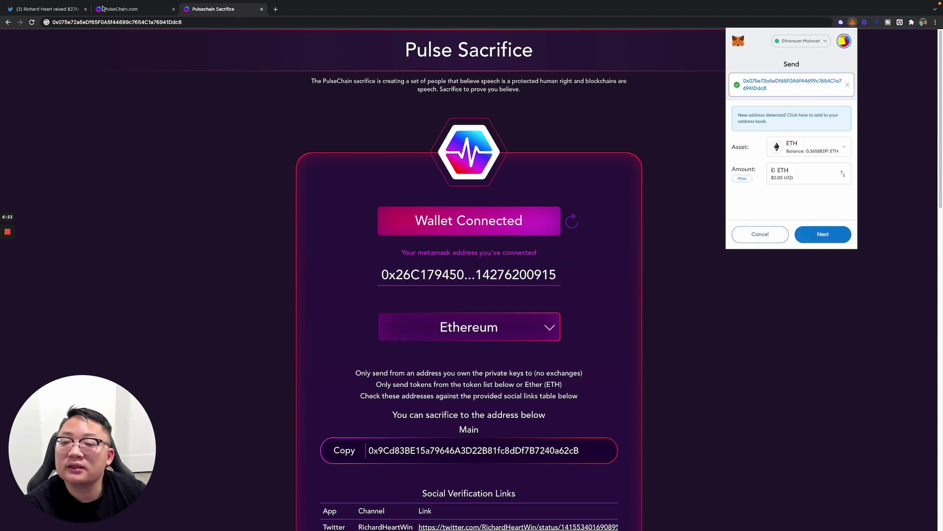
Step: Return to the tweet thread and restart the MetaMask send with the Ddc8 address pasted
left_click(48, 9)
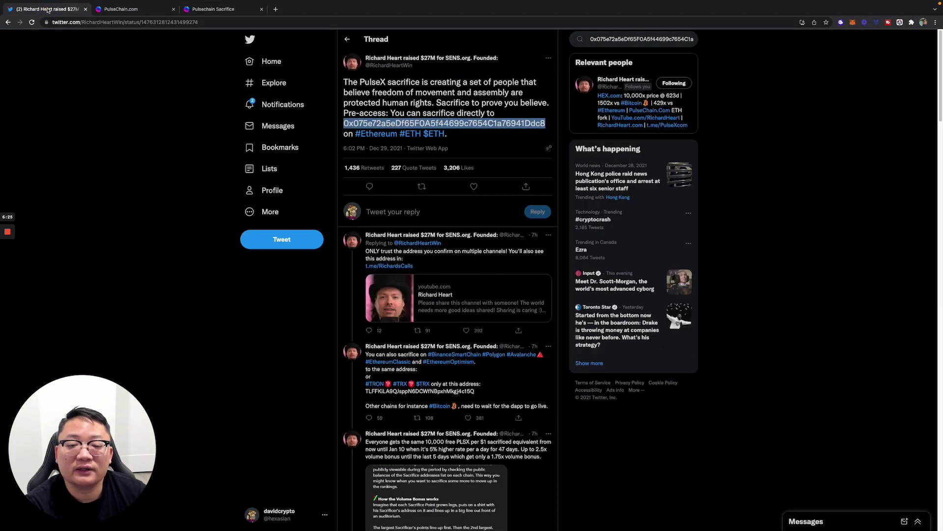
left_click(853, 22)
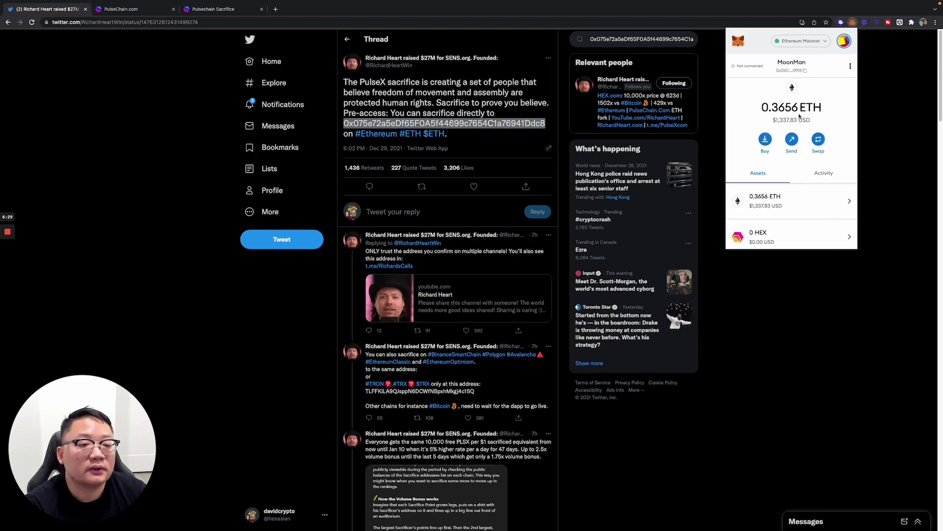
left_click(792, 140)
right_click(761, 83)
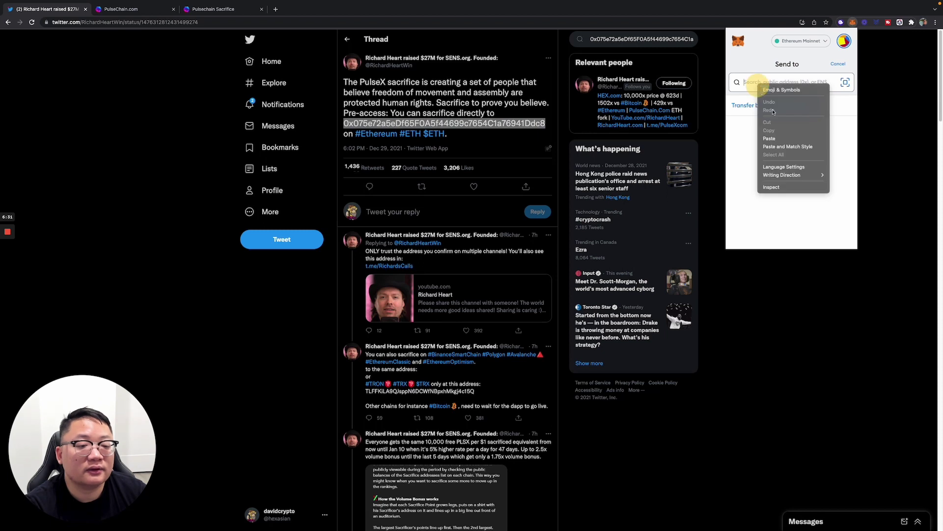
left_click(783, 139)
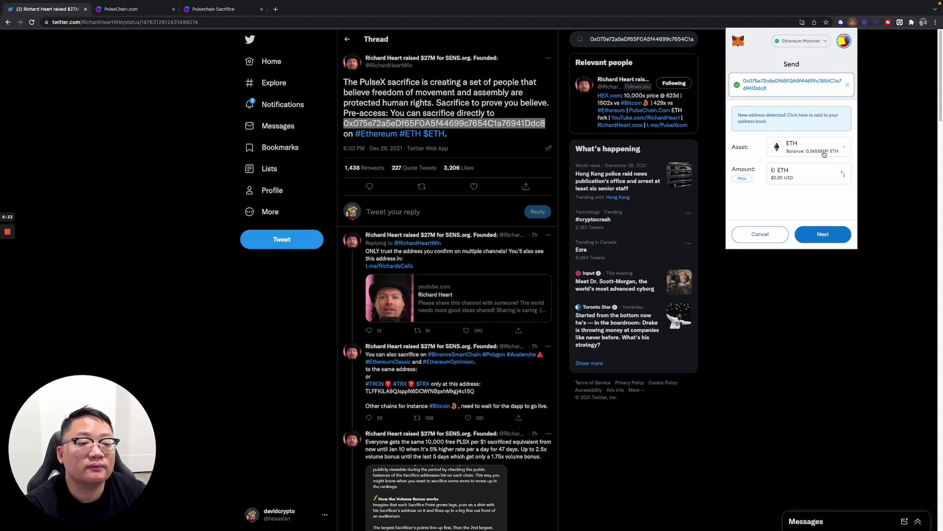
mouse_move(803, 149)
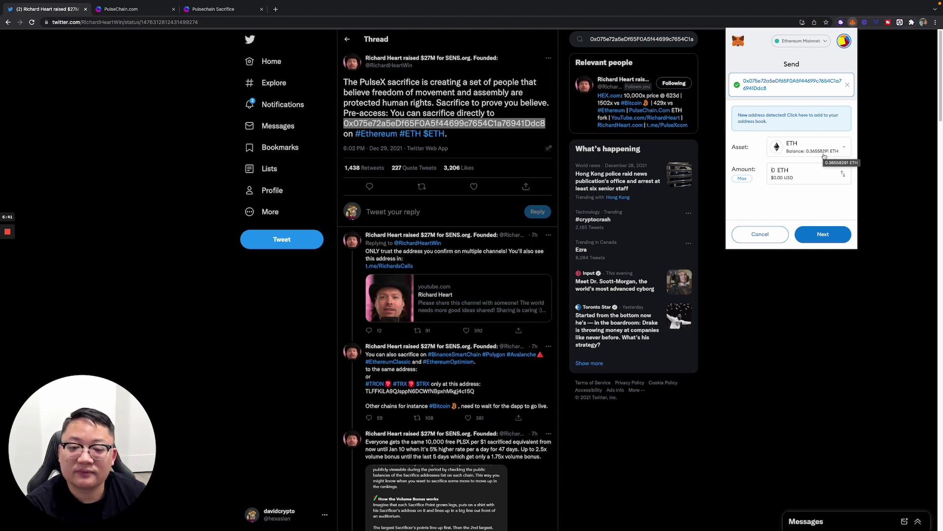
Step: Choose USDC, send the maximum 503.37 USDC, and continue to confirmation
left_click(799, 147)
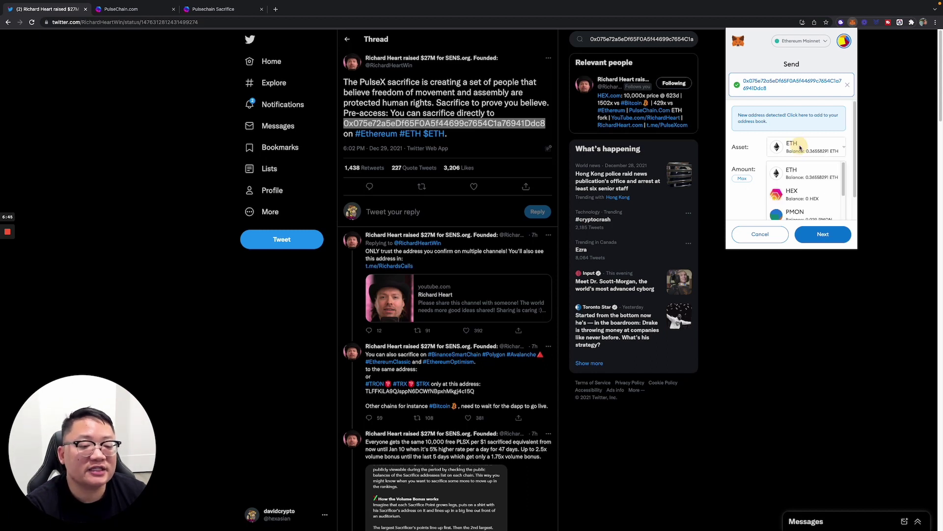
scroll(817, 191, "down", 3)
scroll(819, 196, "down", 2)
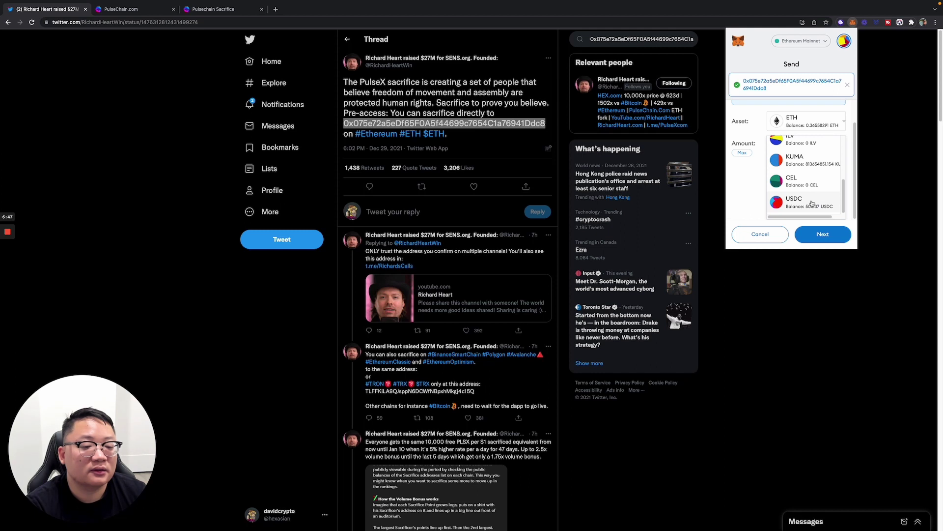
left_click(815, 201)
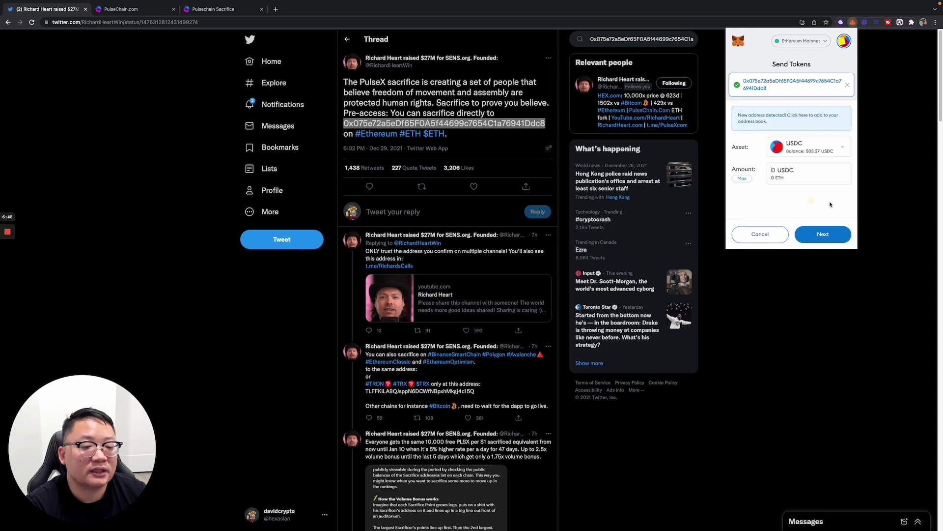
left_click(749, 180)
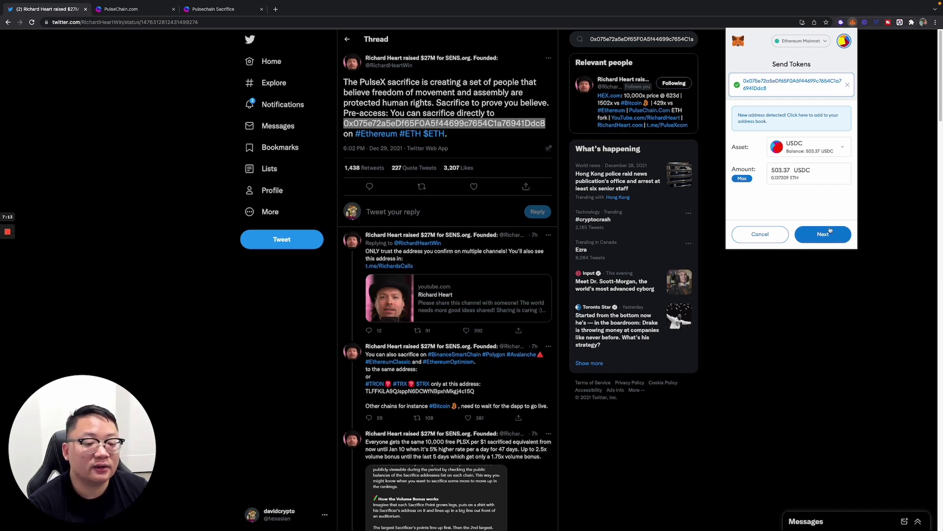
left_click(831, 234)
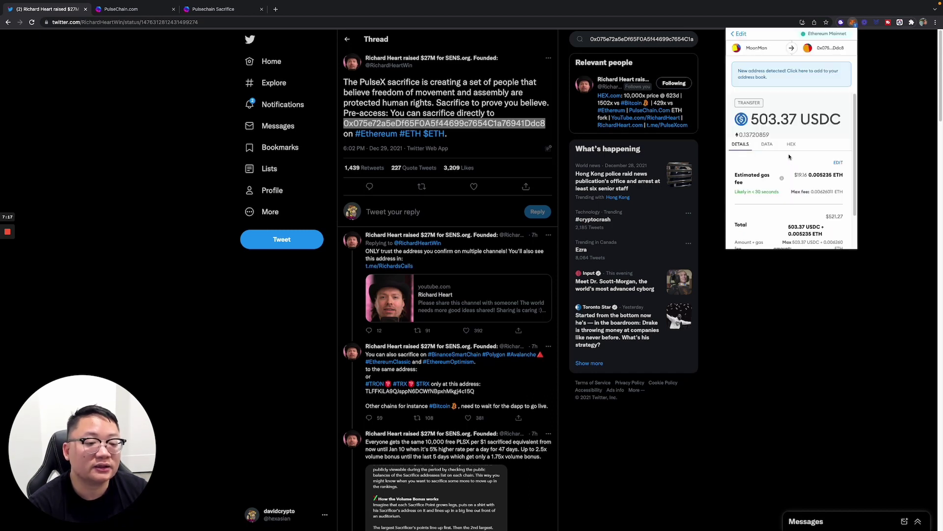
scroll(799, 161, "down", 2)
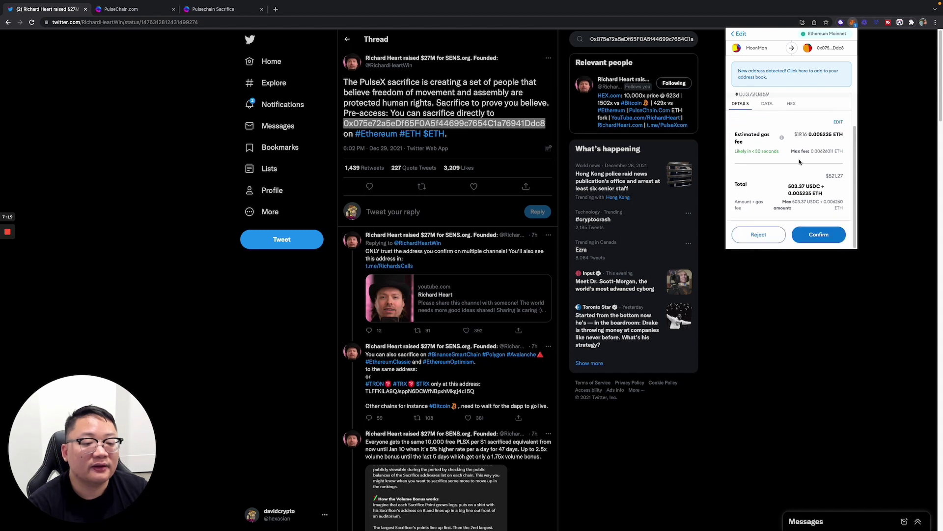
scroll(800, 162, "up", 2)
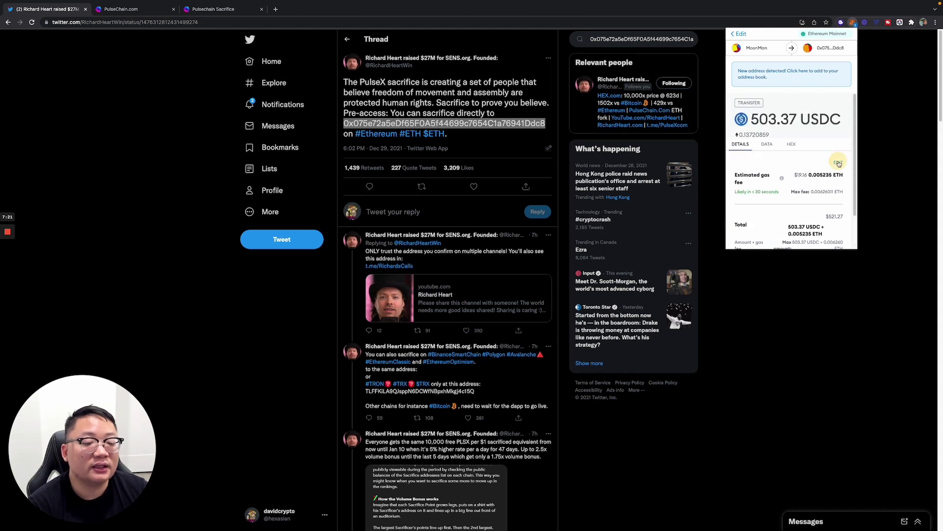
Step: Try Low then Medium gas priority and save Medium
left_click(838, 163)
left_click(756, 136)
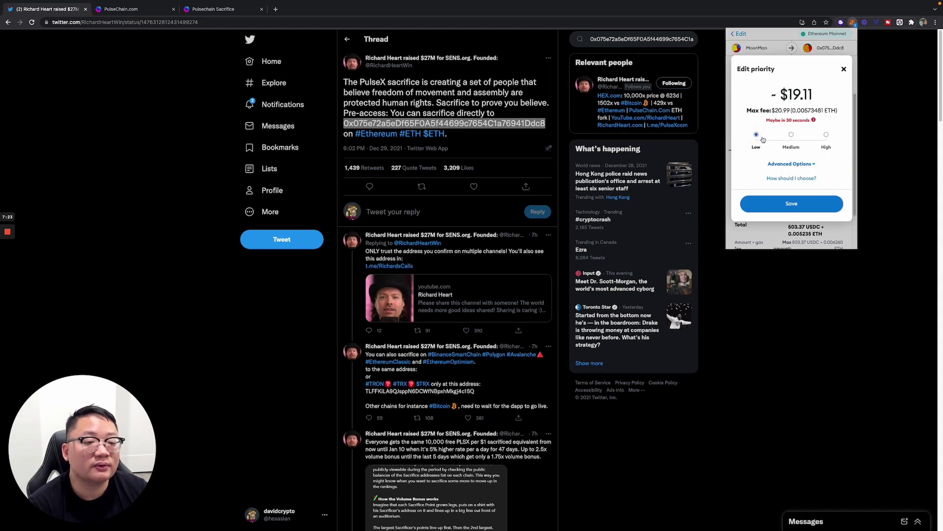
left_click(793, 137)
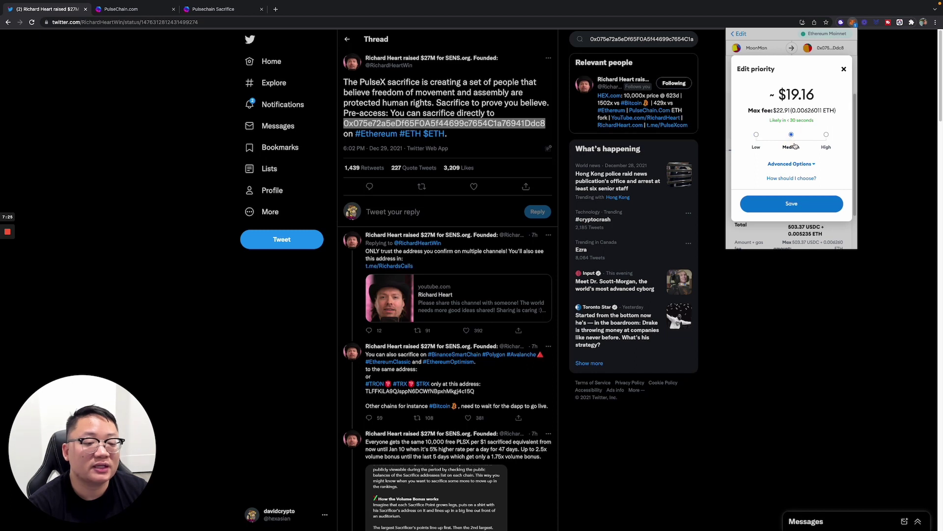
left_click(810, 205)
scroll(817, 186, "down", 2)
scroll(816, 186, "up", 2)
Step: Switch gas priority to High, then save Medium again for a $16.81 fee
left_click(838, 162)
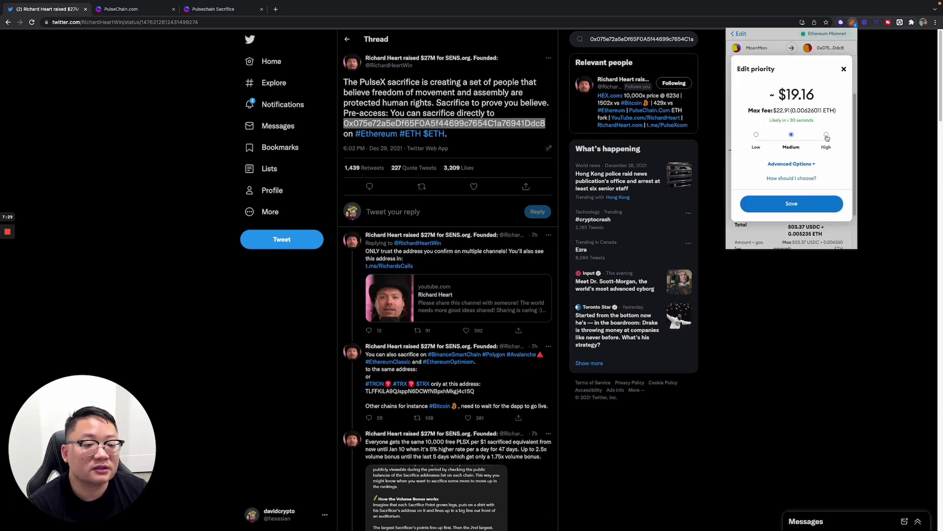
left_click(827, 136)
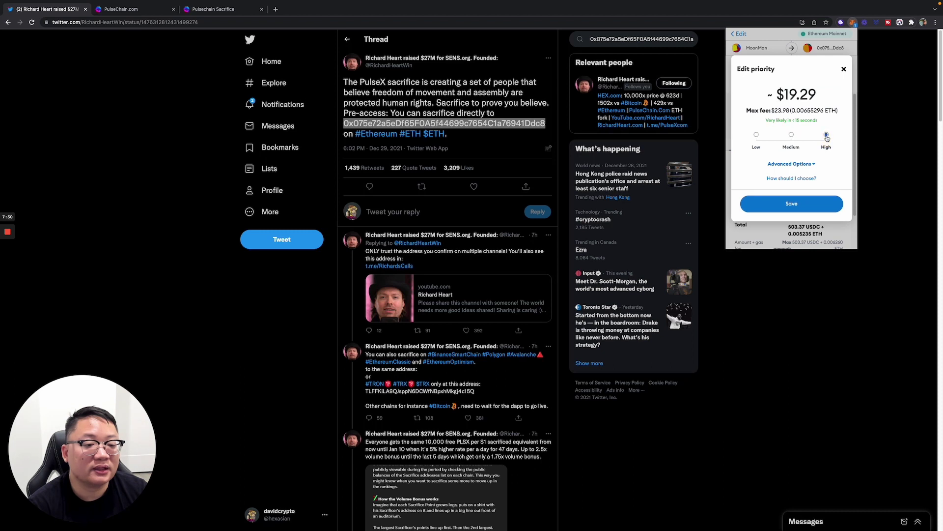
left_click(806, 207)
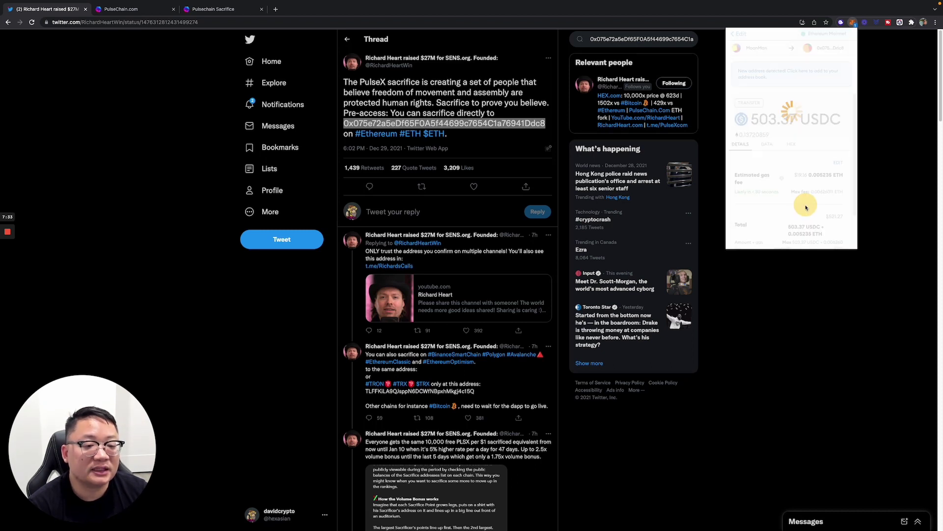
scroll(803, 171, "down", 2)
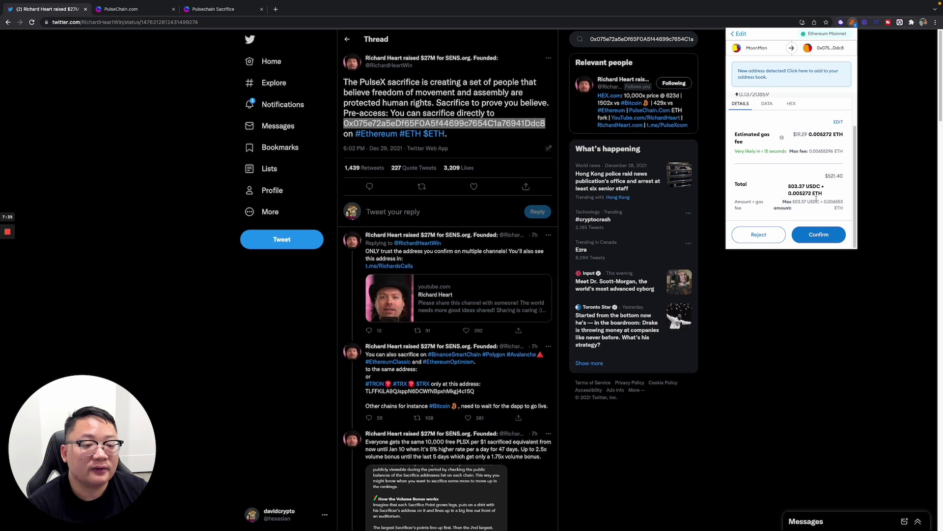
scroll(816, 198, "up", 2)
left_click(838, 155)
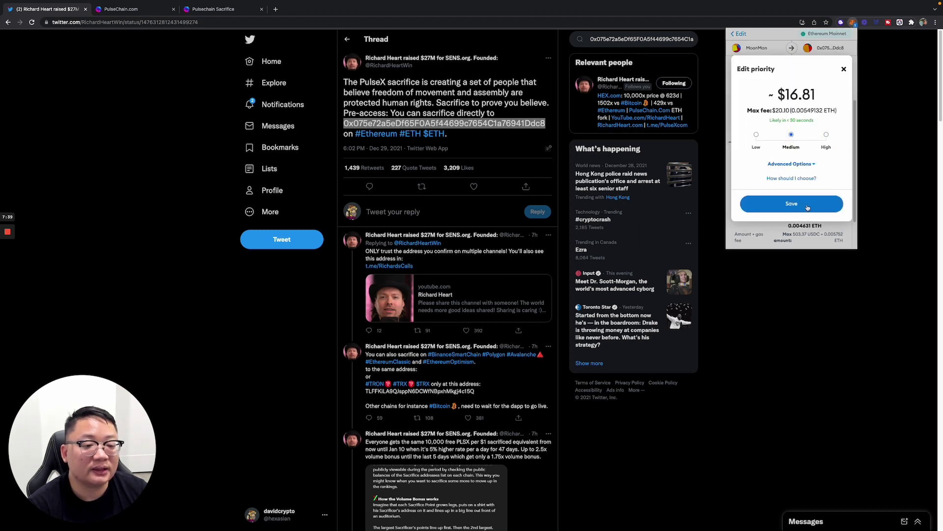
left_click(807, 206)
scroll(821, 210, "down", 3)
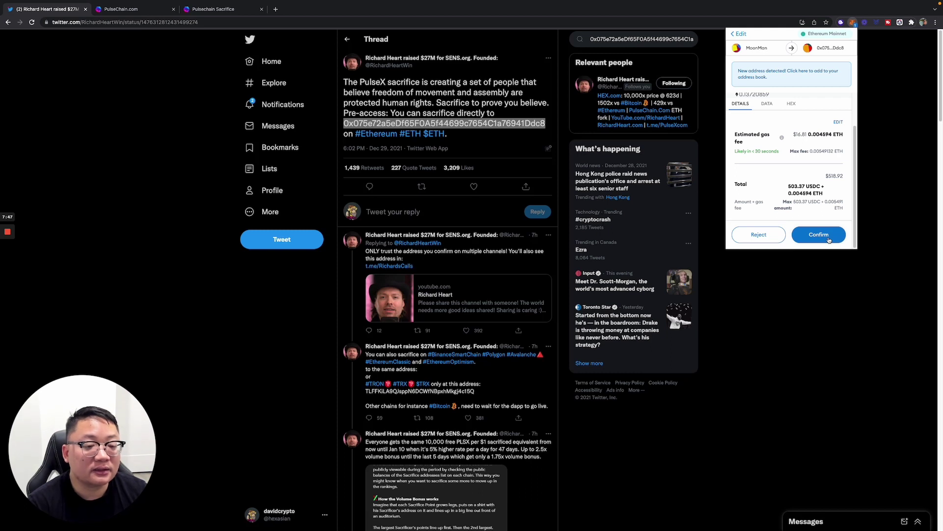
Step: Confirm the 503.37 USDC send in the MetaMask transaction popup
left_click(829, 236)
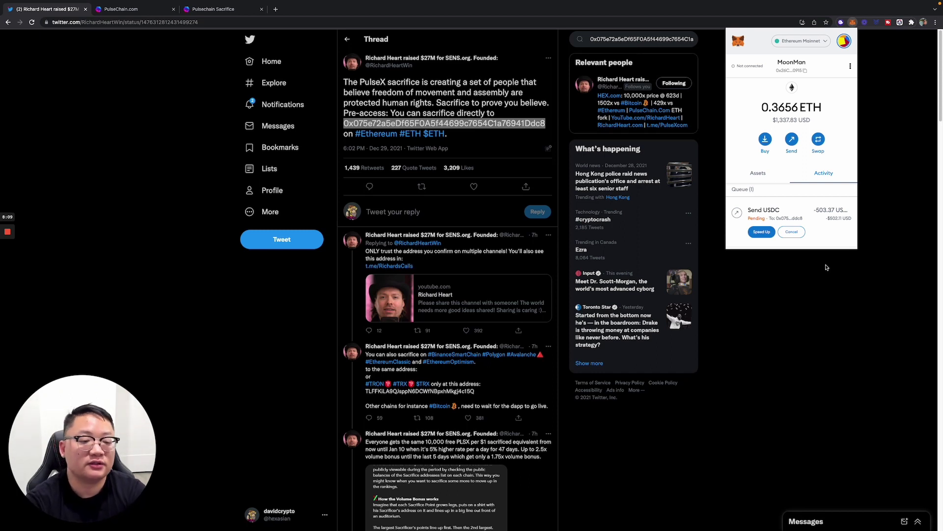
Step: Open the pending Send USDC entry and view its transaction on Etherscan
left_click(829, 221)
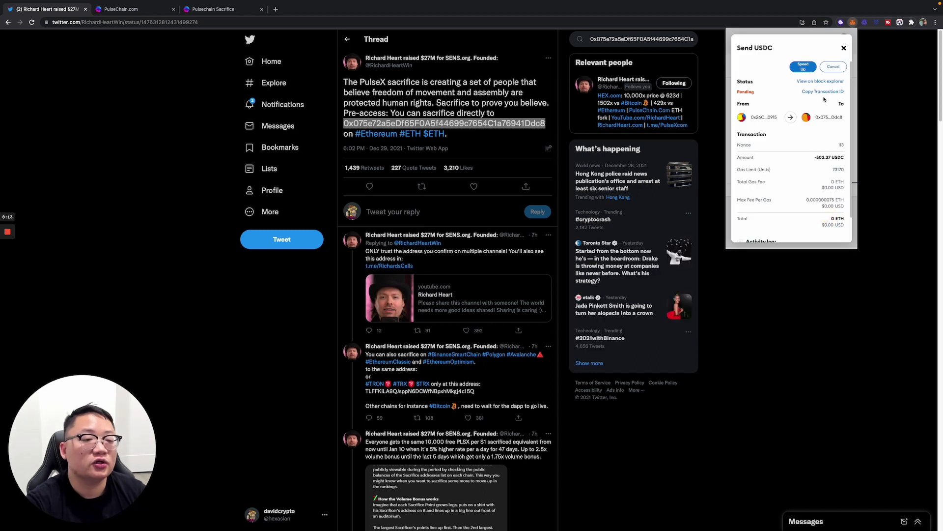
left_click(818, 82)
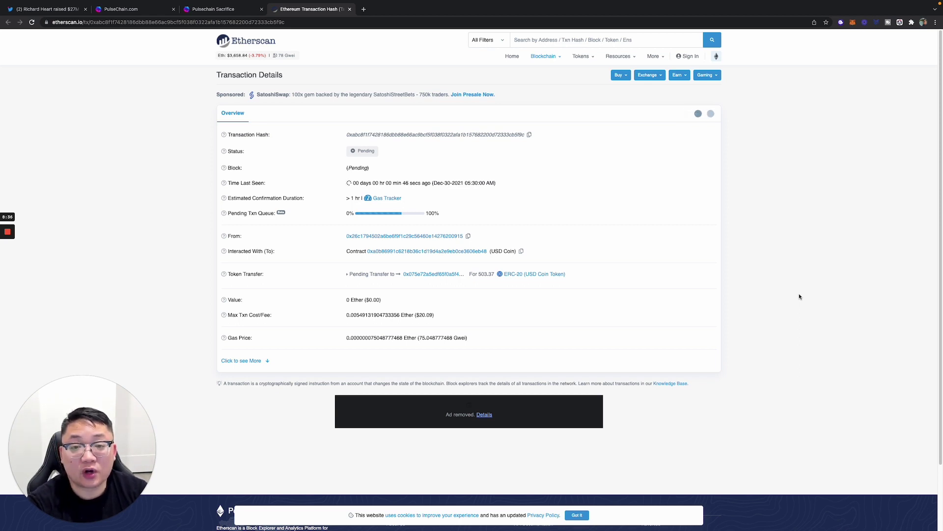
Step: Cycle through the Sacrifice, PulseChain.com and Etherscan tabs, check MetaMask, then return to Twitter
left_click(215, 10)
left_click(140, 10)
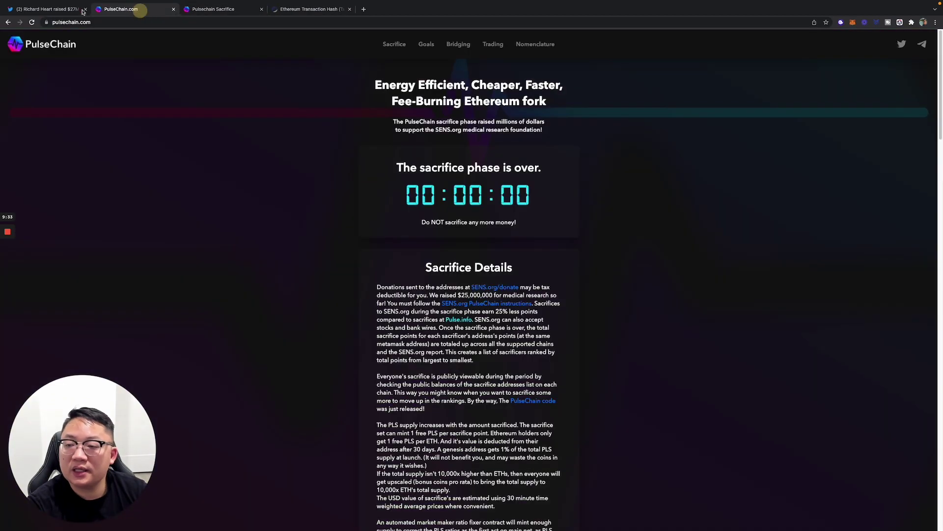
left_click(41, 10)
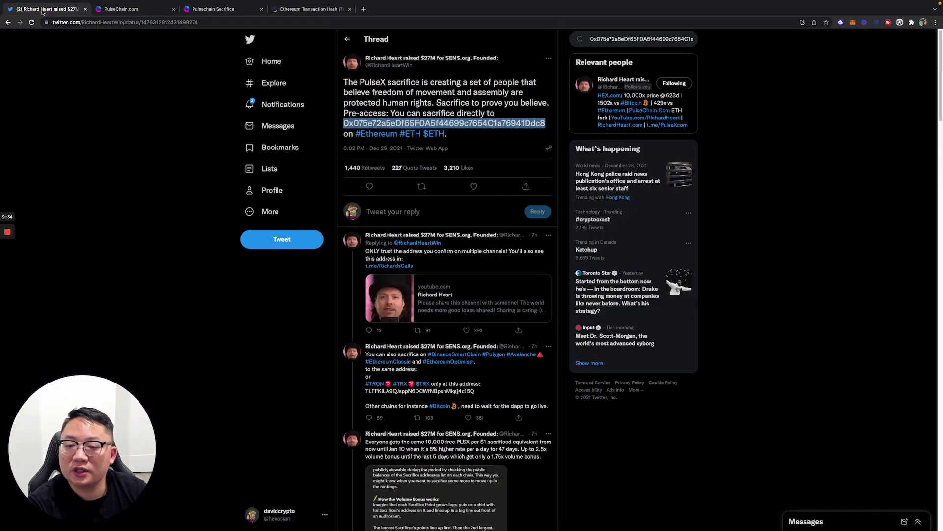
left_click(852, 23)
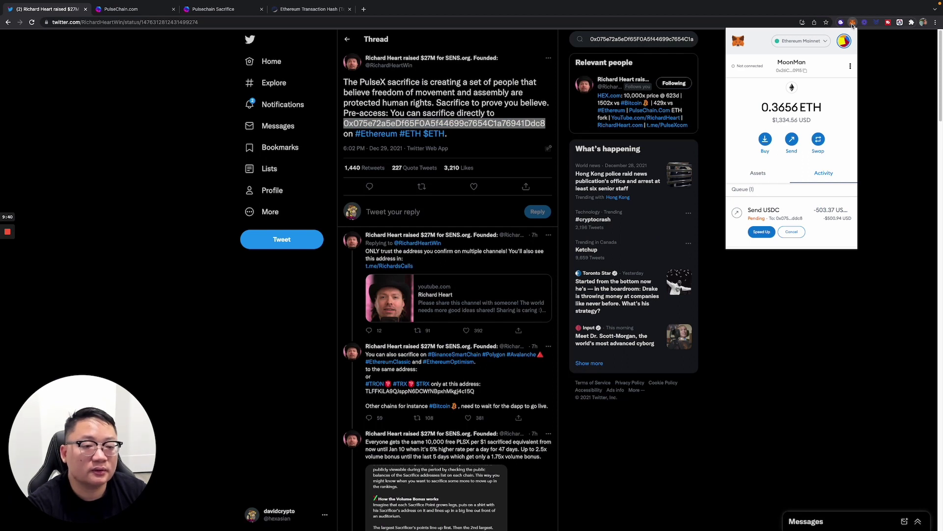
left_click(304, 10)
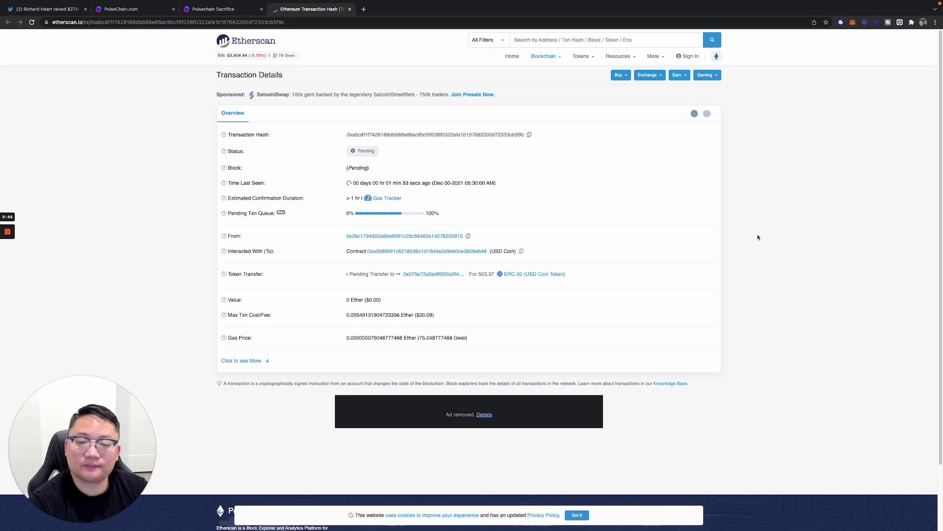
left_click(63, 11)
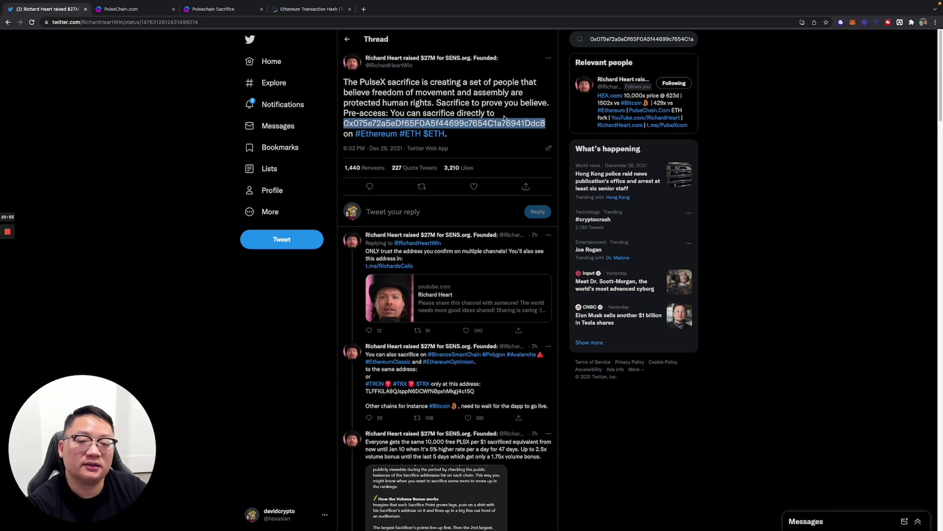
scroll(551, 122, "down", 3)
scroll(550, 122, "down", 1)
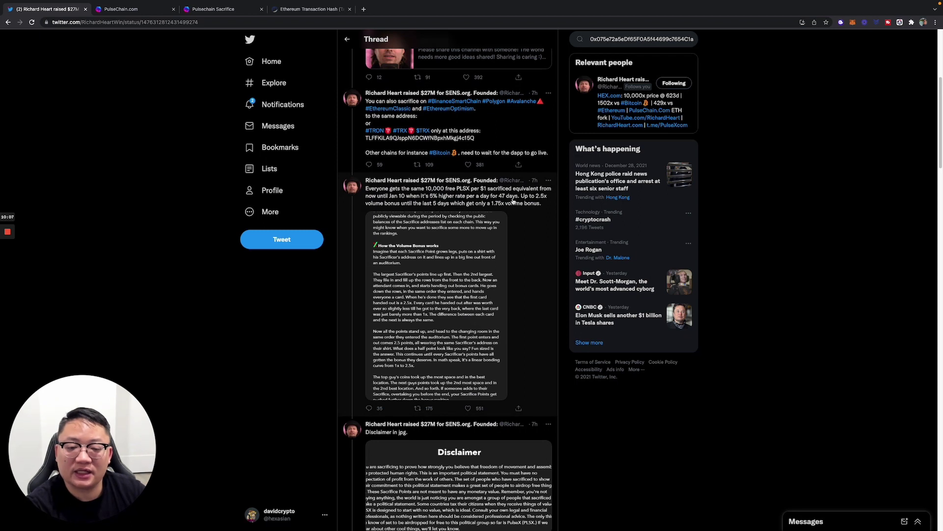
scroll(769, 251, "down", 2)
scroll(769, 252, "down", 1)
scroll(769, 252, "down", 2)
scroll(769, 252, "down", 3)
scroll(769, 252, "down", 2)
scroll(769, 252, "down", 3)
scroll(769, 252, "down", 3)
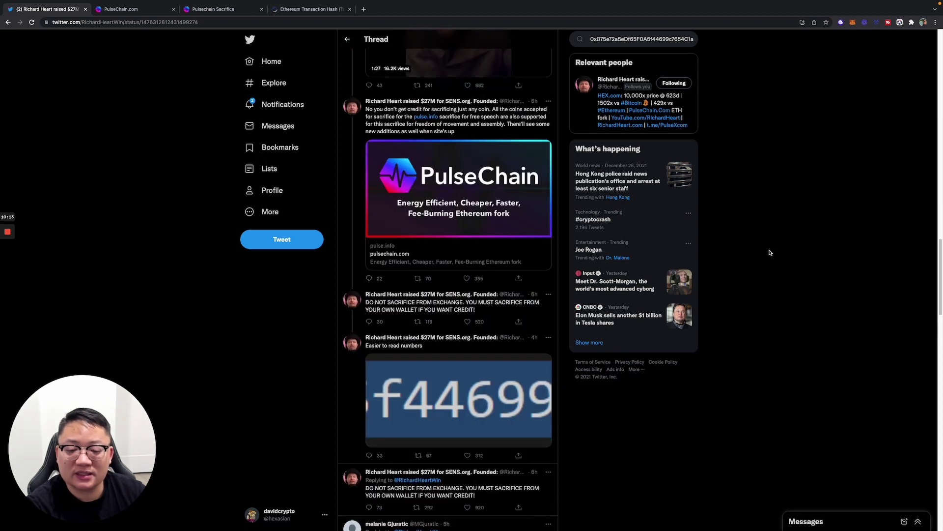
scroll(769, 252, "down", 1)
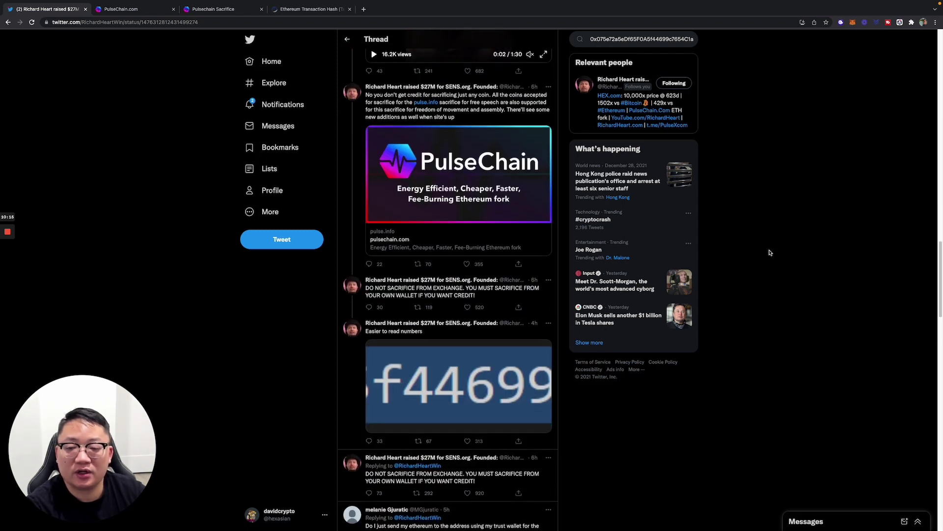
scroll(769, 252, "down", 2)
scroll(769, 252, "down", 2)
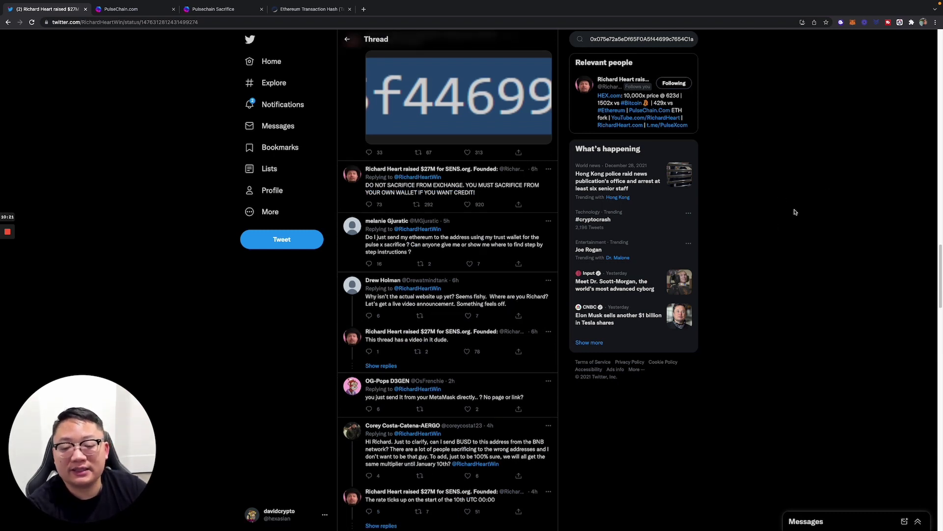
scroll(794, 211, "down", 1)
scroll(795, 211, "up", 5)
scroll(795, 211, "up", 5)
scroll(795, 211, "up", 5)
scroll(796, 211, "up", 3)
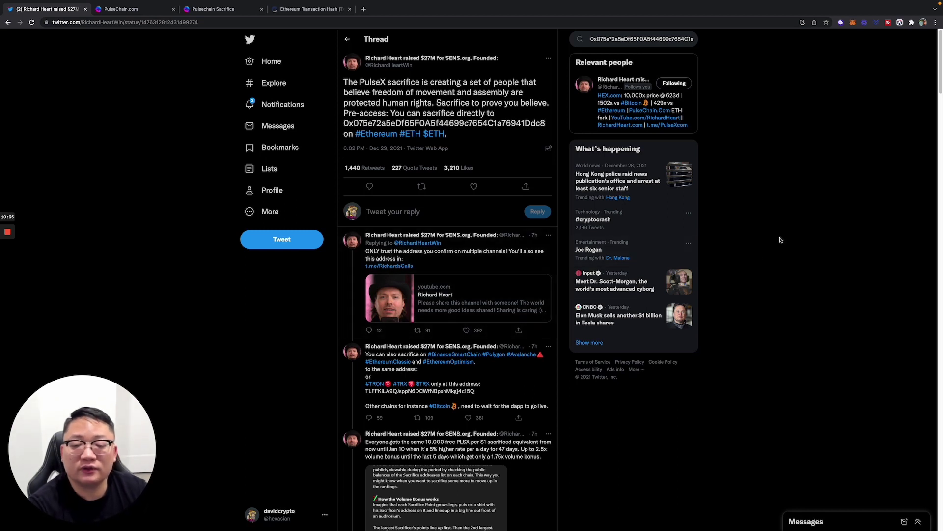
Step: Recheck the Etherscan transaction, then load Nomics market-cap rankings in a new tab
left_click(313, 12)
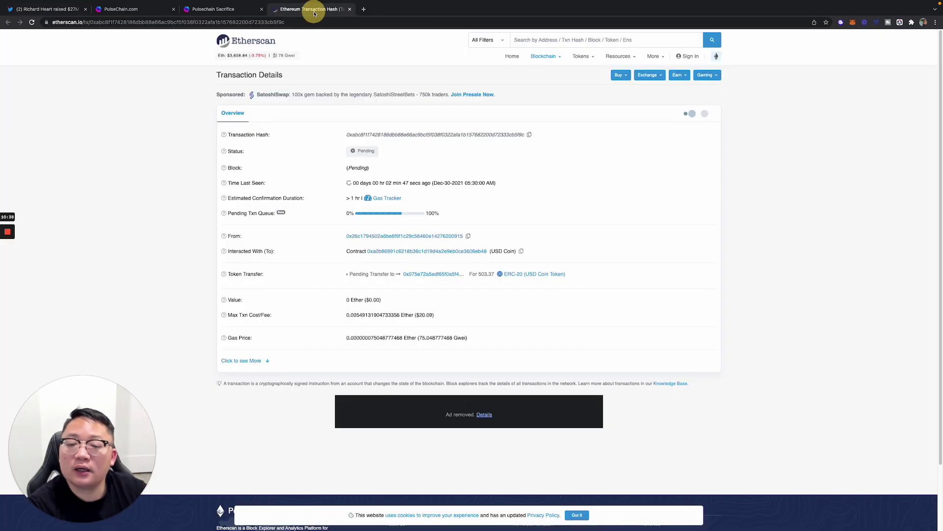
left_click(362, 10)
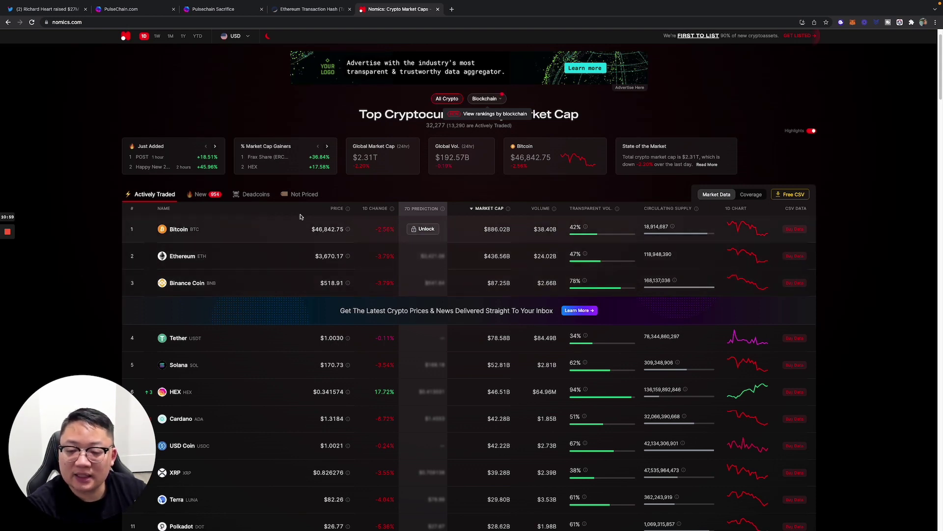
scroll(360, 233, "down", 1)
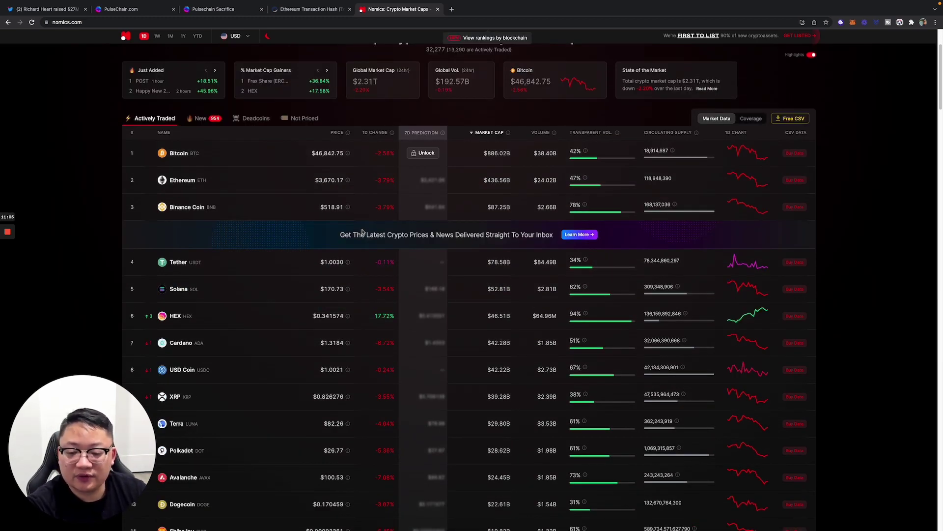
scroll(365, 235, "down", 1)
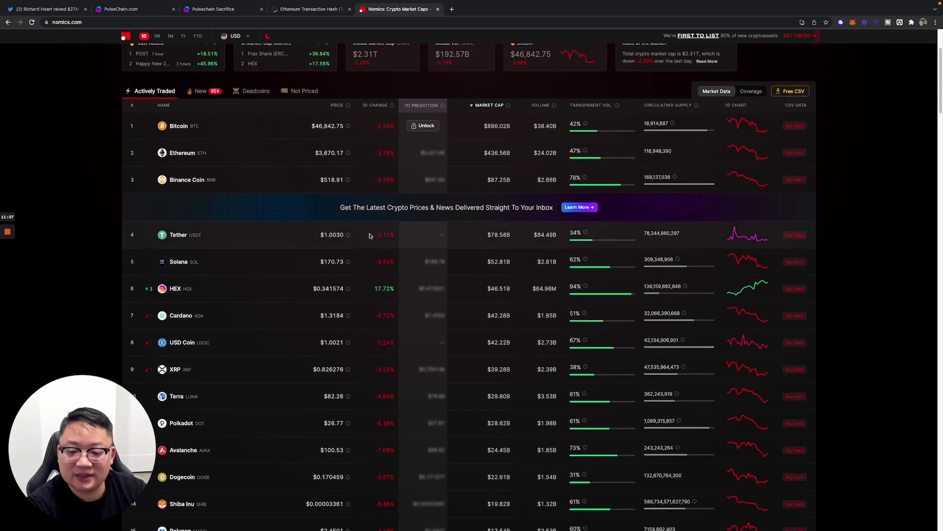
scroll(393, 256, "down", 3)
scroll(393, 262, "down", 2)
scroll(395, 266, "down", 4)
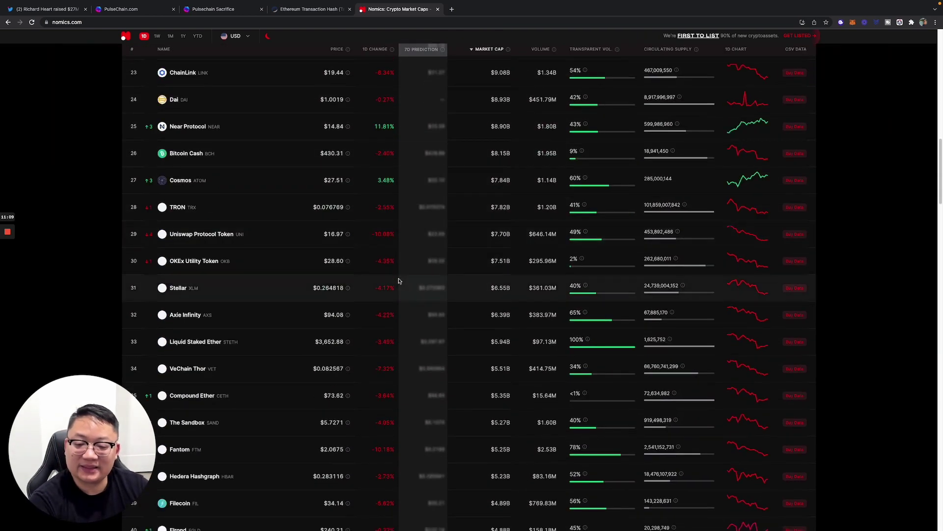
scroll(398, 270, "up", 3)
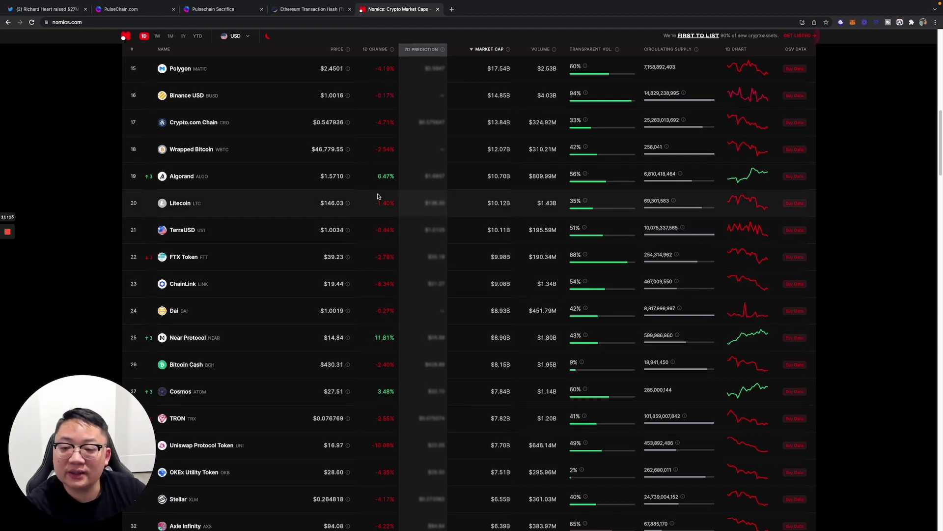
scroll(417, 339, "down", 1)
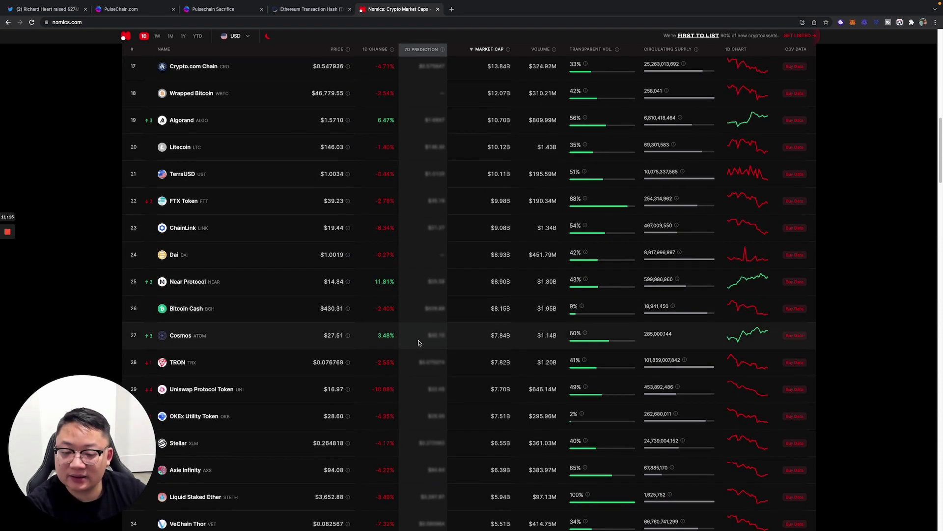
scroll(418, 343, "down", 2)
scroll(418, 342, "down", 3)
scroll(418, 342, "down", 4)
scroll(418, 342, "down", 1)
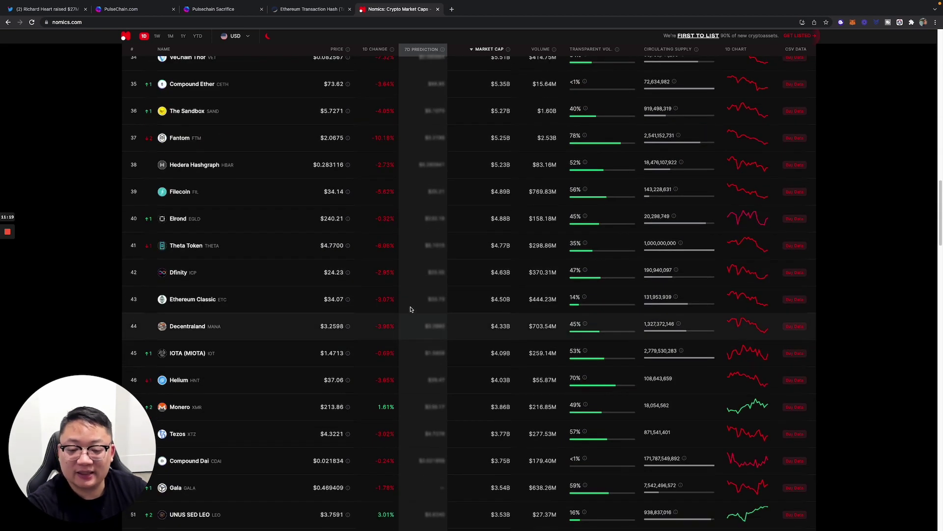
scroll(413, 325, "down", 1)
scroll(415, 327, "down", 2)
scroll(420, 335, "down", 4)
scroll(431, 349, "down", 8)
scroll(361, 316, "down", 3)
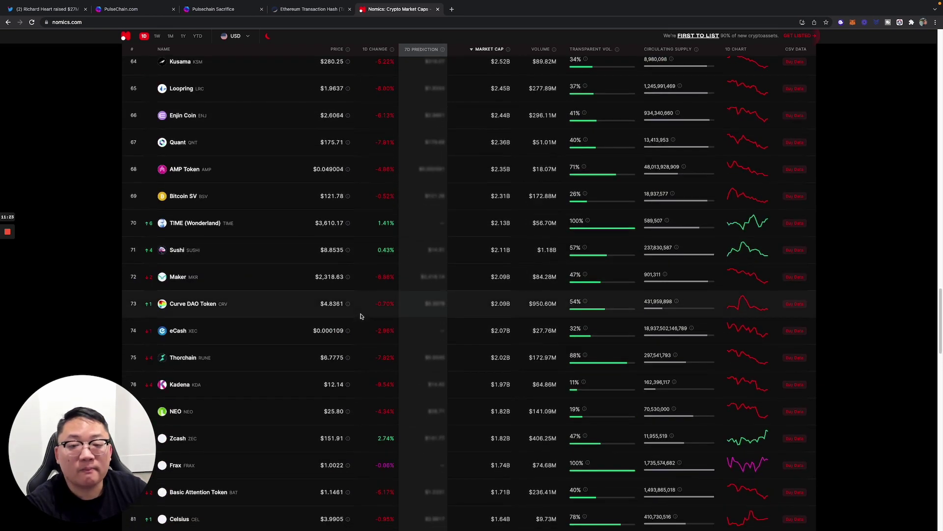
scroll(361, 316, "down", 3)
scroll(362, 316, "down", 2)
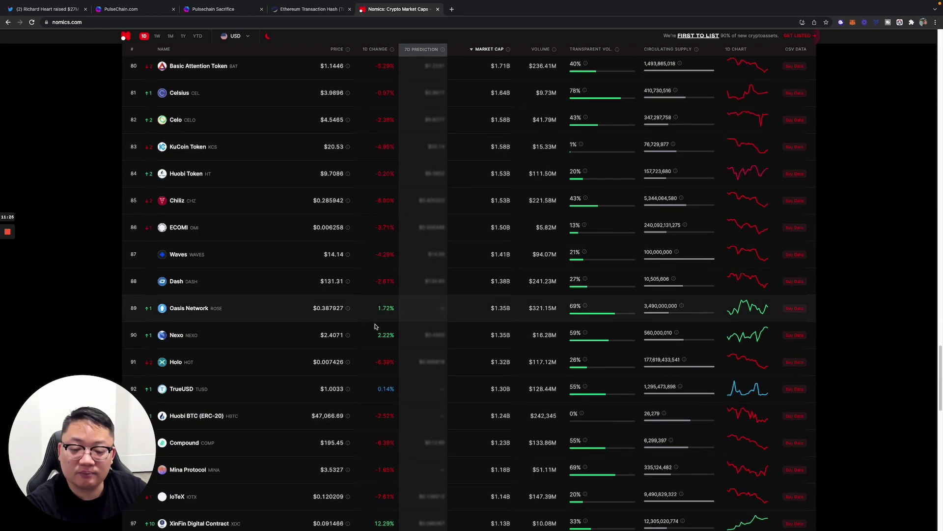
scroll(375, 325, "up", 5)
scroll(381, 330, "up", 1)
scroll(381, 329, "down", 2)
scroll(381, 329, "down", 2)
scroll(381, 327, "down", 1)
scroll(381, 328, "down", 1)
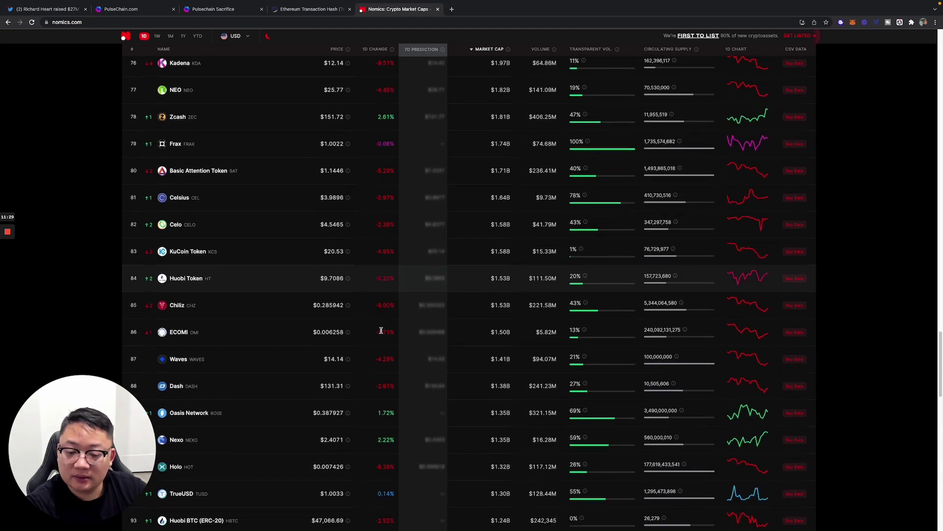
scroll(381, 330, "down", 1)
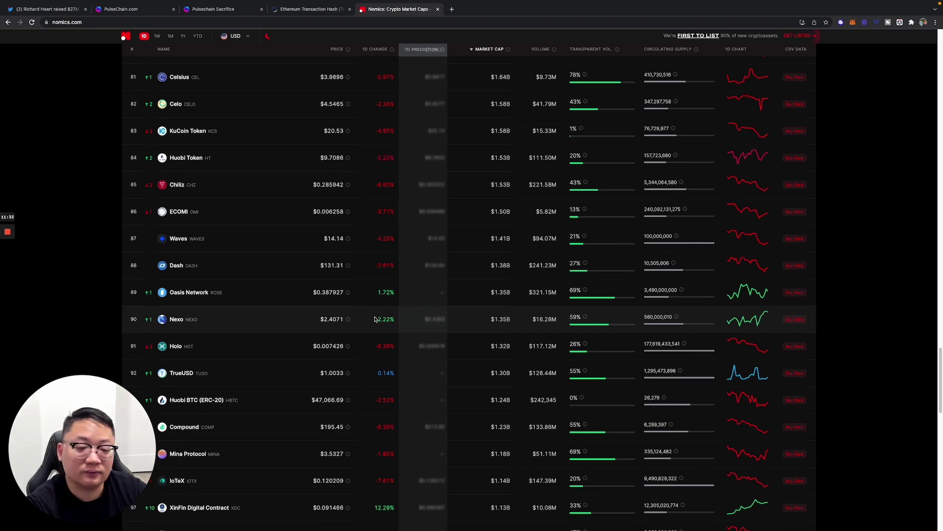
scroll(372, 316, "up", 5)
scroll(373, 319, "up", 10)
scroll(376, 322, "up", 5)
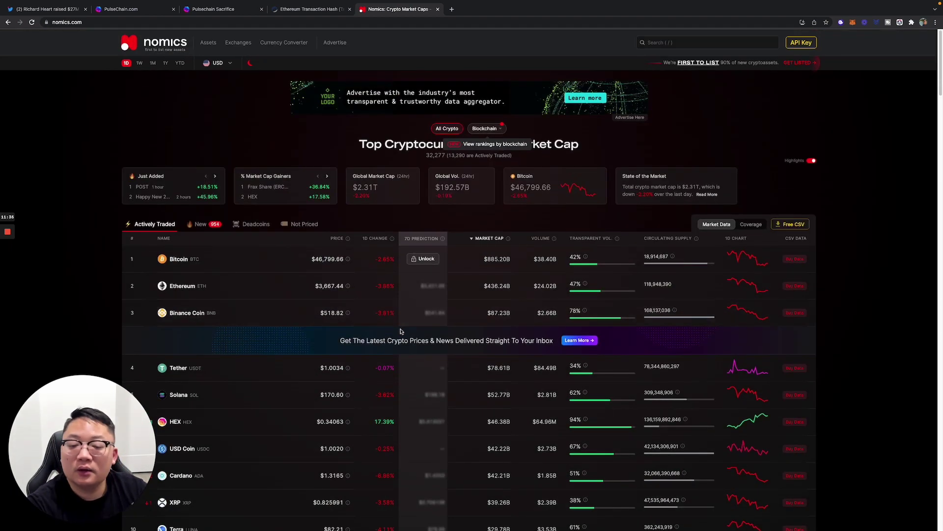
Step: Open the HEX asset page from the Nomics rankings table
left_click(182, 422)
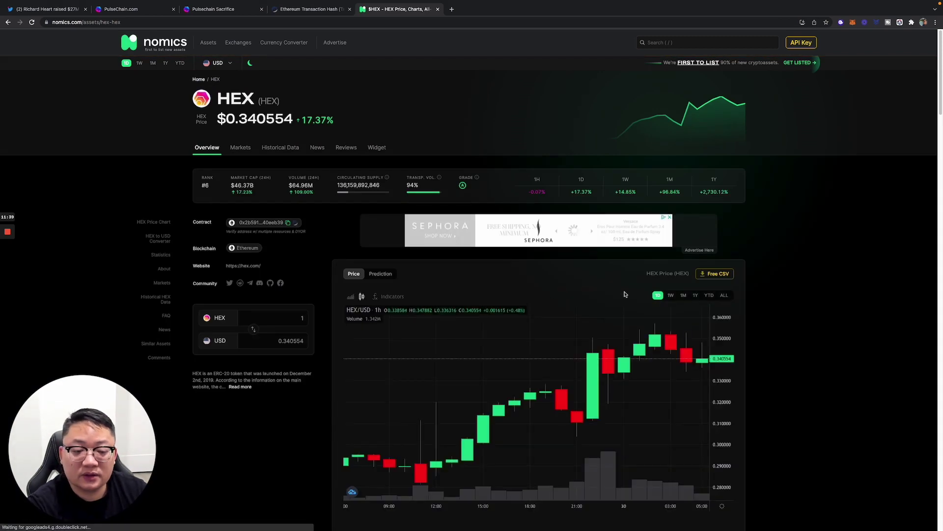
Step: Switch the HEX chart to the 1W range and pan it, then return to Etherscan
left_click(671, 296)
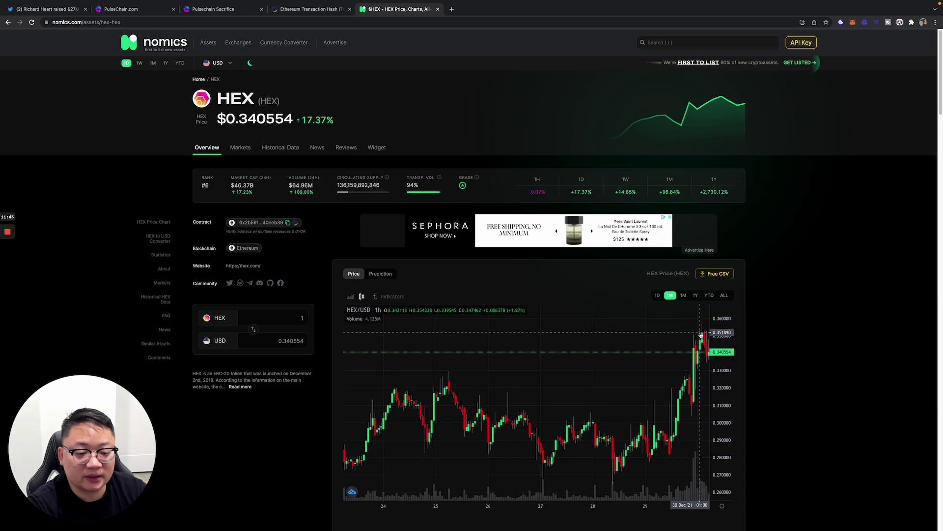
scroll(684, 339, "down", 2)
scroll(653, 351, "down", 2)
scroll(611, 348, "down", 1)
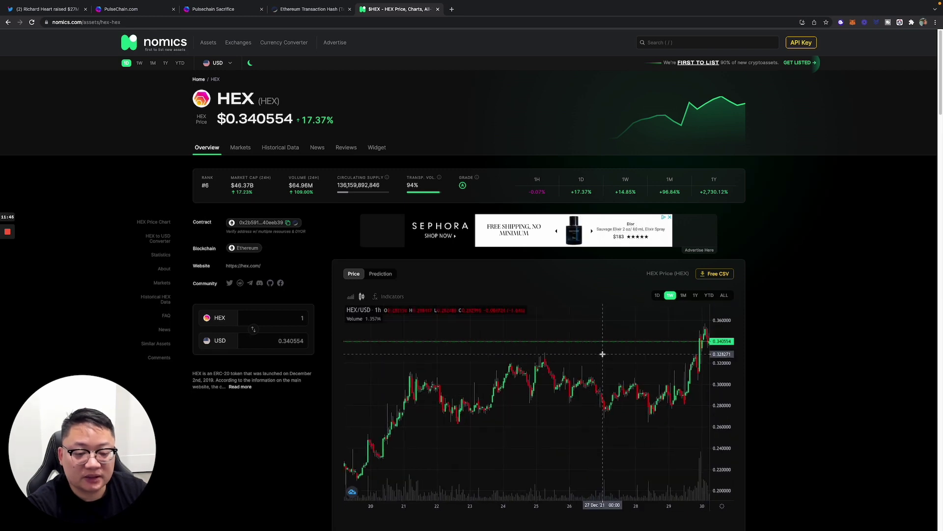
scroll(603, 354, "down", 2)
scroll(602, 354, "down", 3)
scroll(590, 270, "down", 3)
scroll(589, 269, "down", 3)
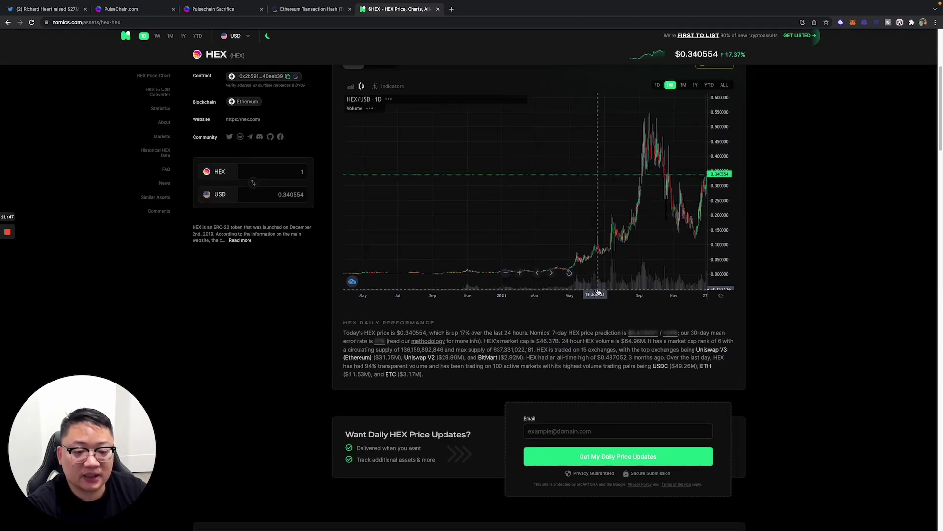
scroll(590, 270, "up", 2)
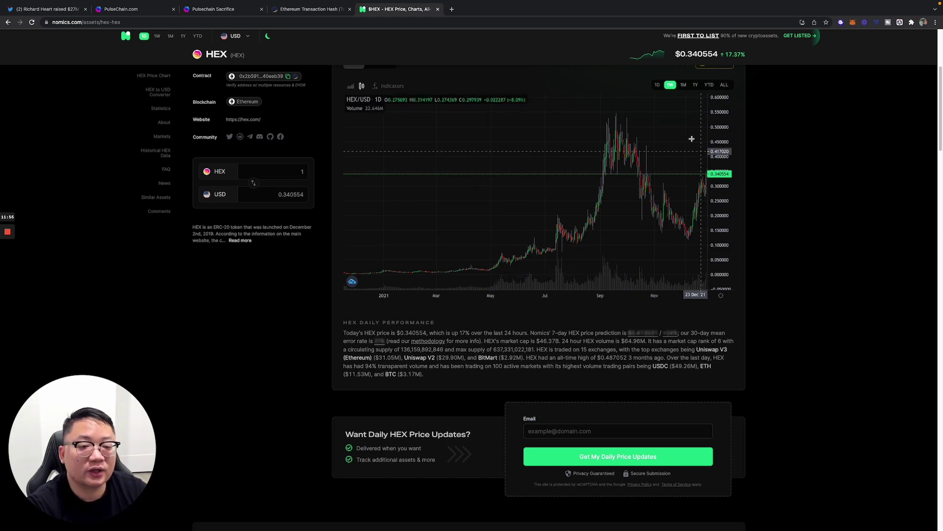
left_click_drag(673, 134, 515, 161)
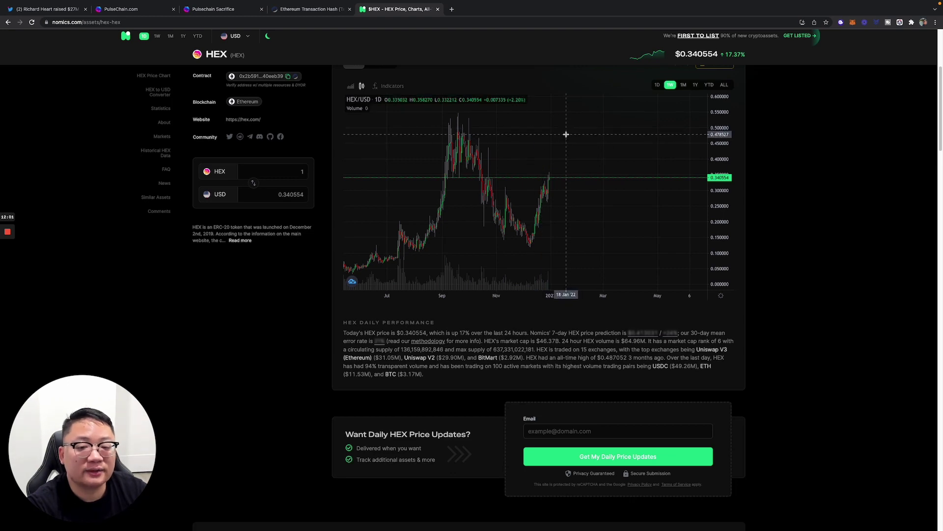
left_click_drag(622, 143, 611, 143)
left_click(305, 11)
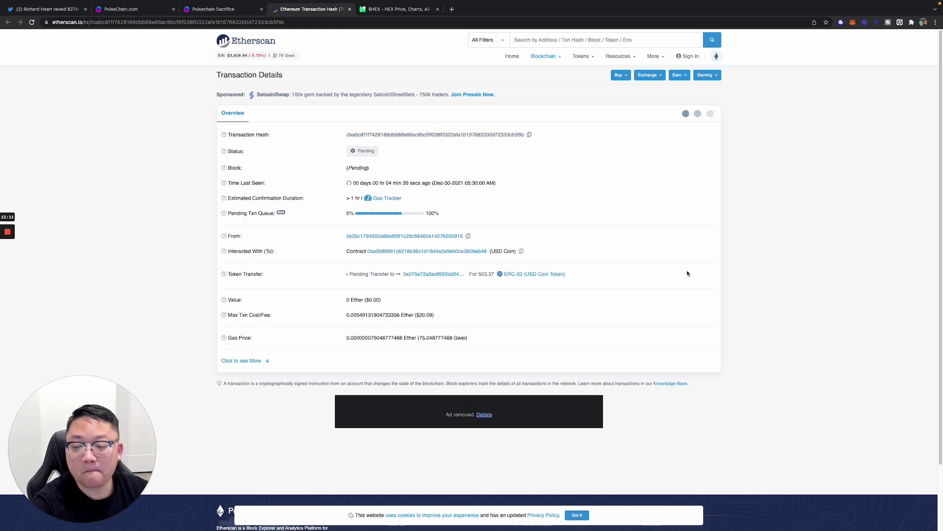
Step: Pass through the PulseChain.com tab and load pulsex.com in the Pulsechain Sacrifice tab
left_click(143, 11)
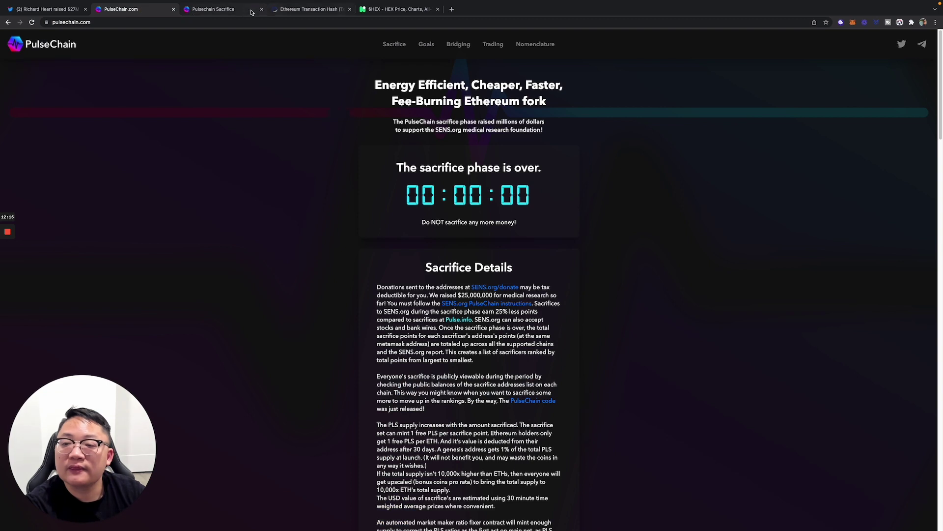
left_click(230, 11)
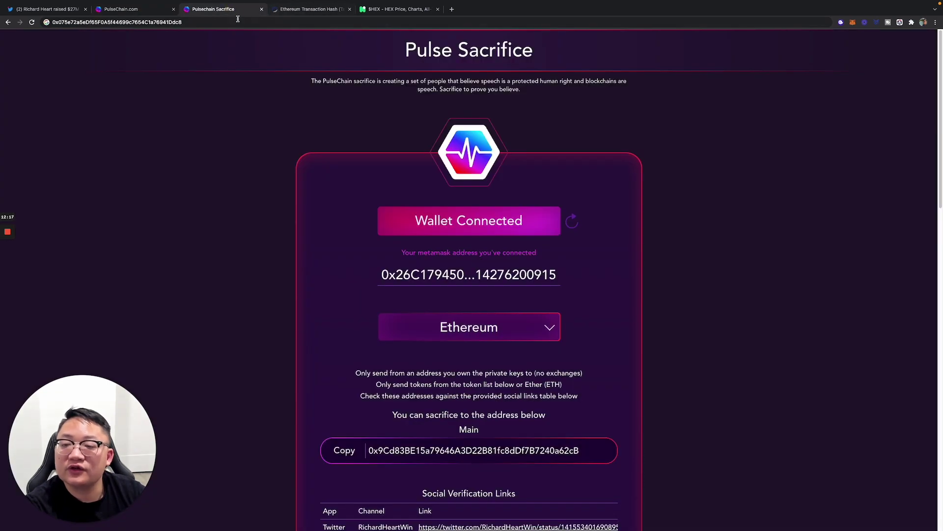
left_click(237, 21)
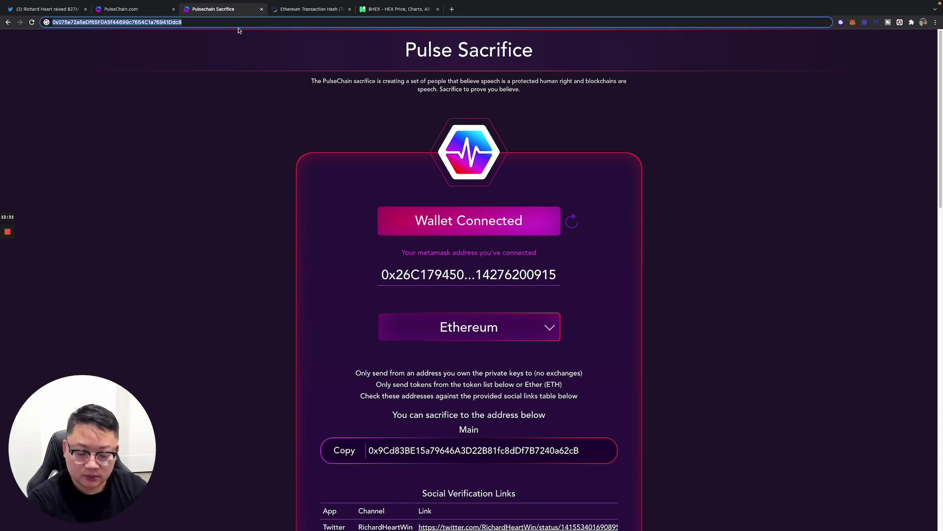
type("pulsex.com")
key("Return")
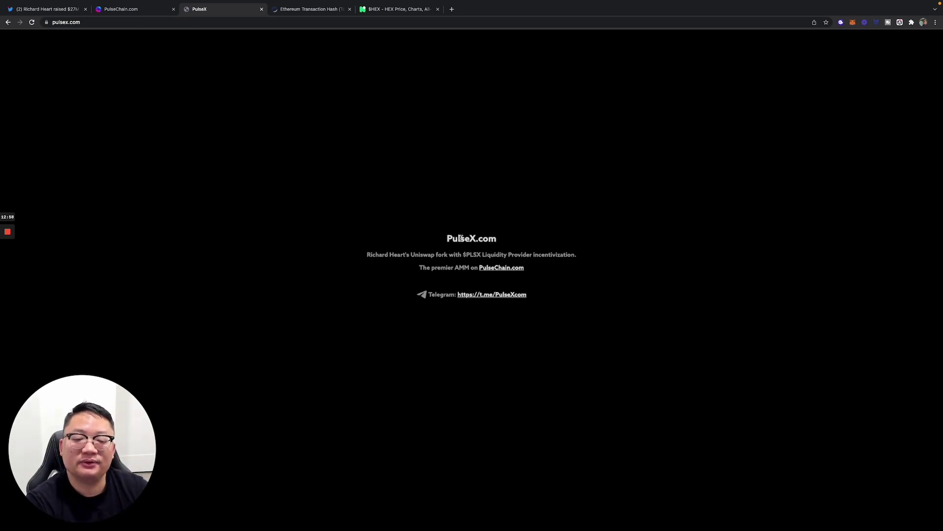
Step: Highlight and deselect part of the PulseX.com heading, then return to the Etherscan transaction
left_click_drag(459, 240, 479, 239)
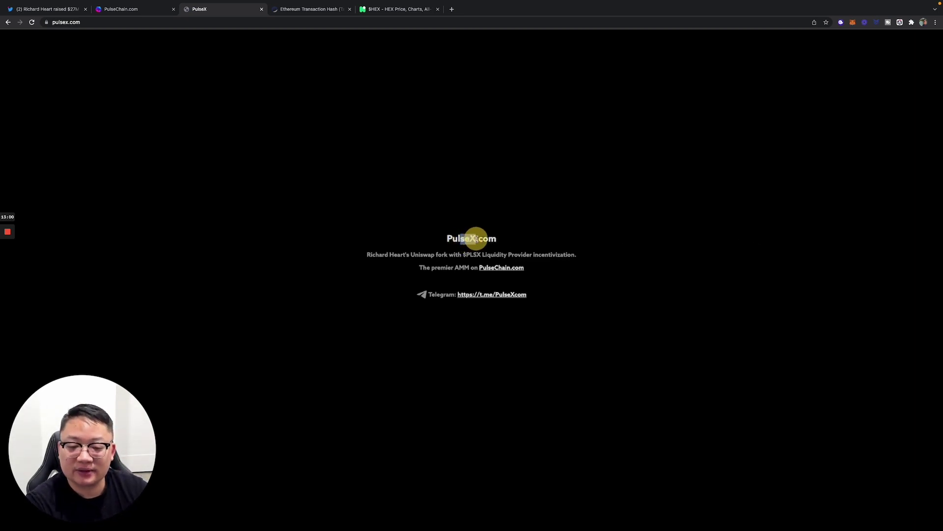
left_click(535, 221)
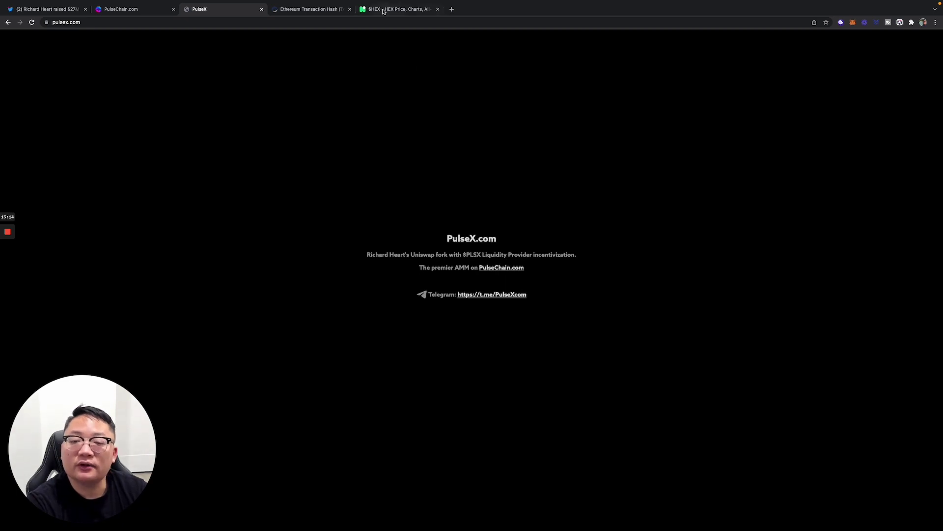
left_click(319, 11)
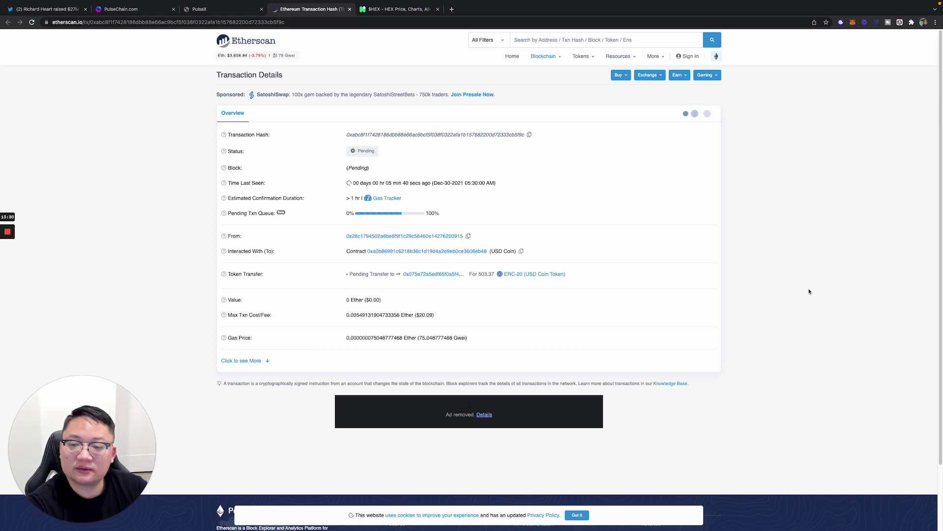
Step: Check MetaMask's activity for the pending 503.37 USDC send, then close the wallet
left_click(854, 22)
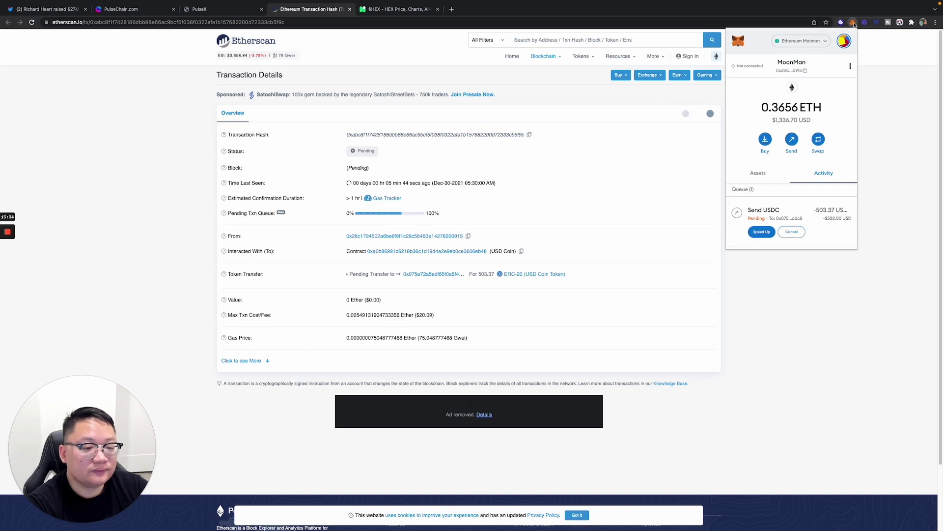
left_click(854, 23)
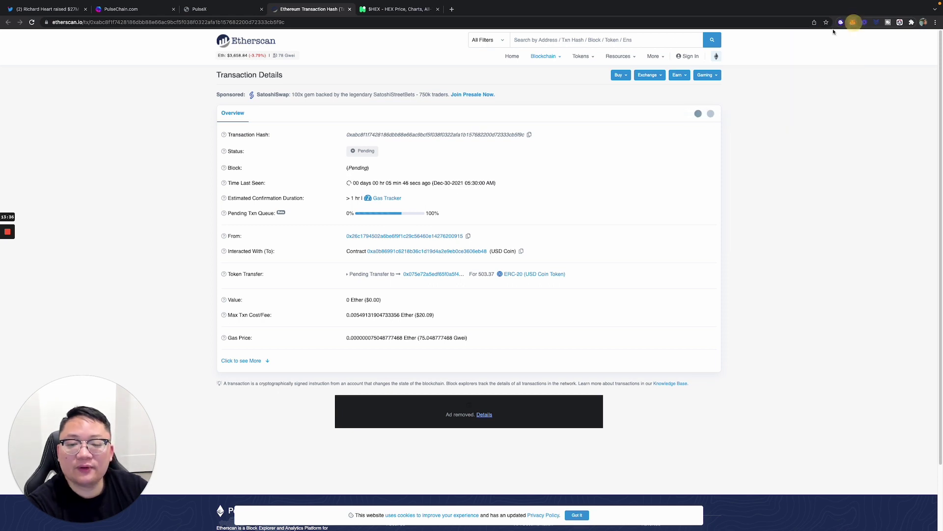
left_click(53, 11)
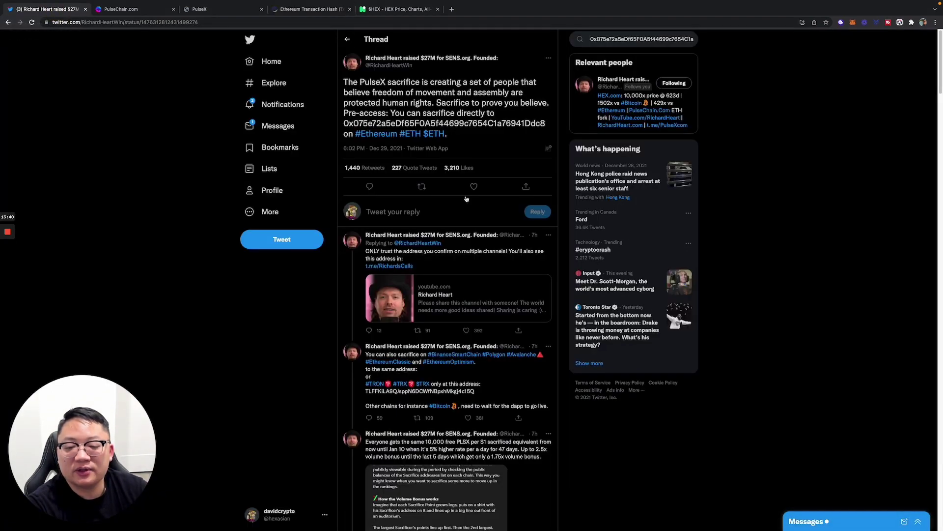